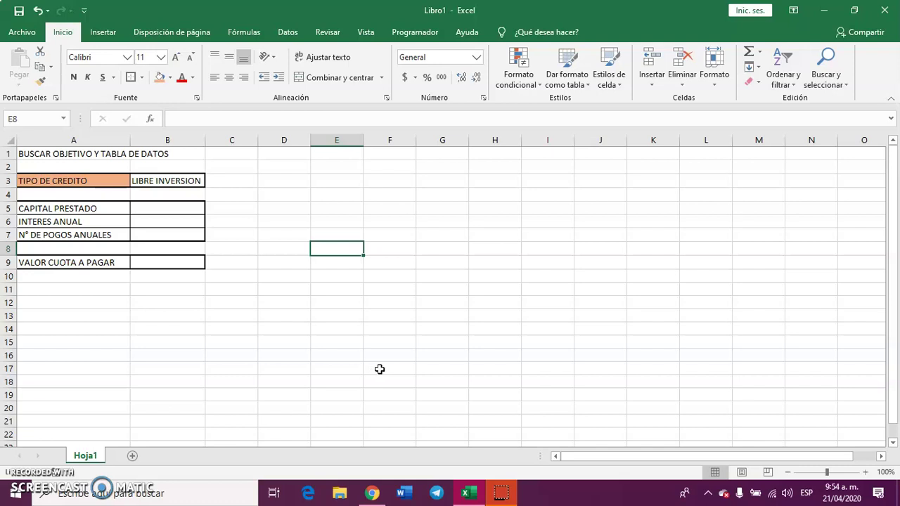
Enter 3000000 as the loan capital in B5 and format it as accounting currency without decimals.
click(156, 209)
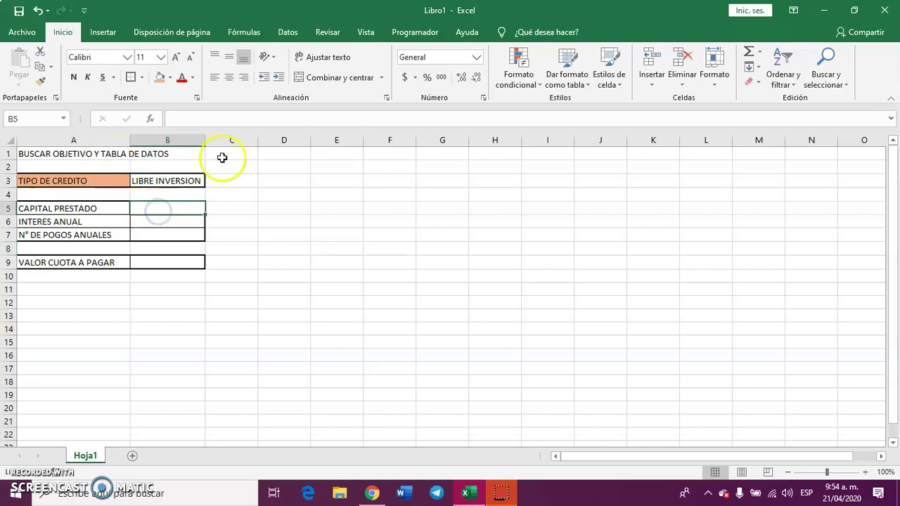
text(3000000)
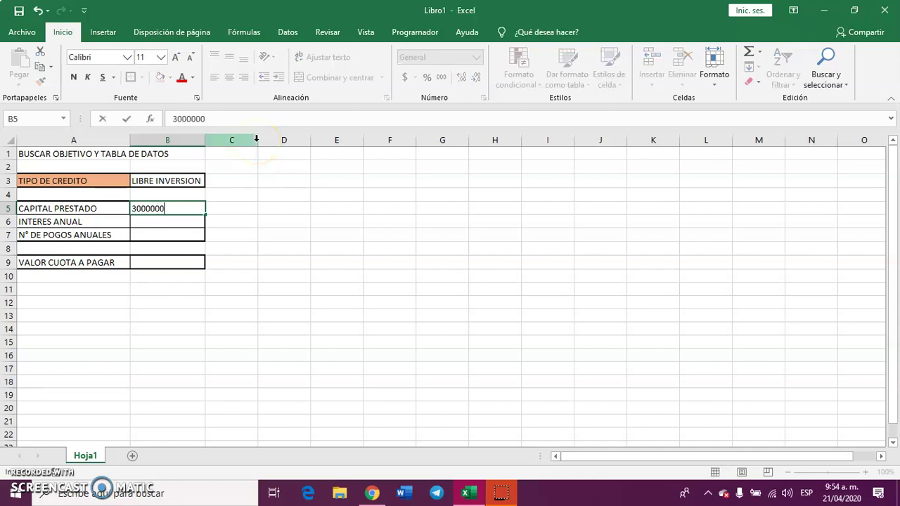
key(Return)
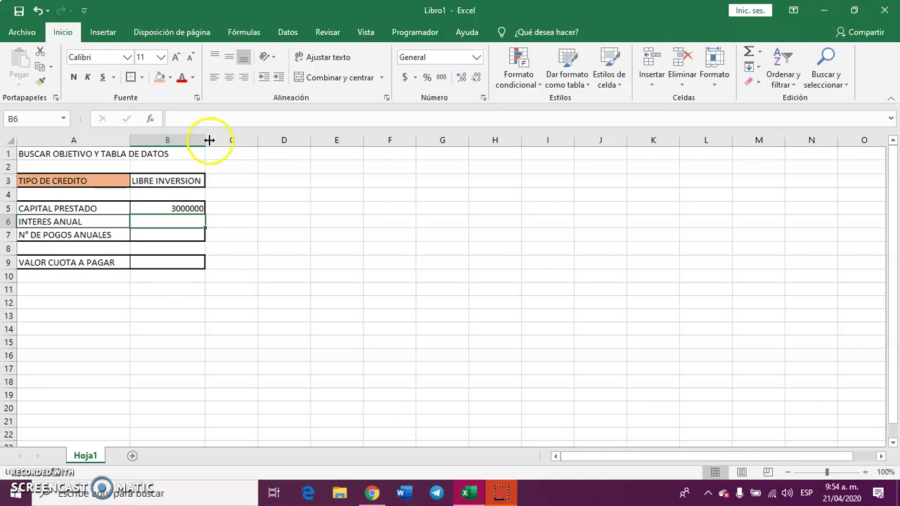
click(176, 208)
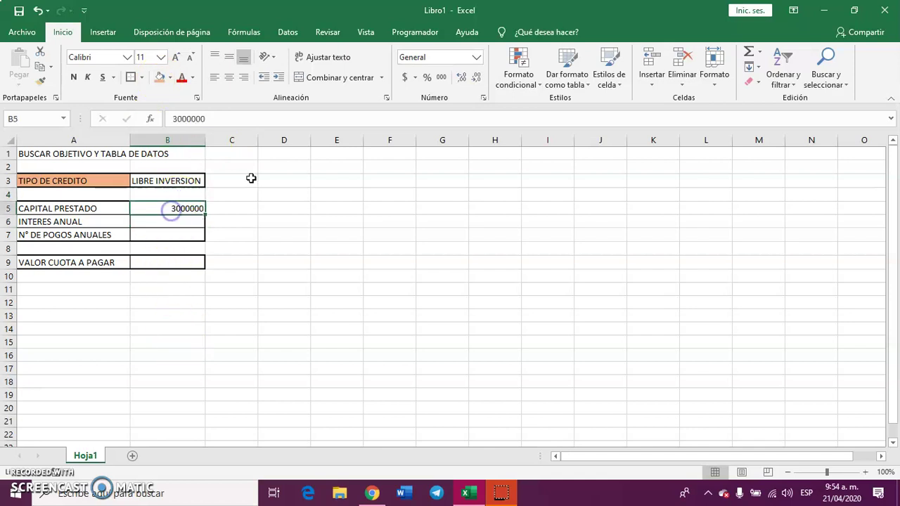
click(406, 78)
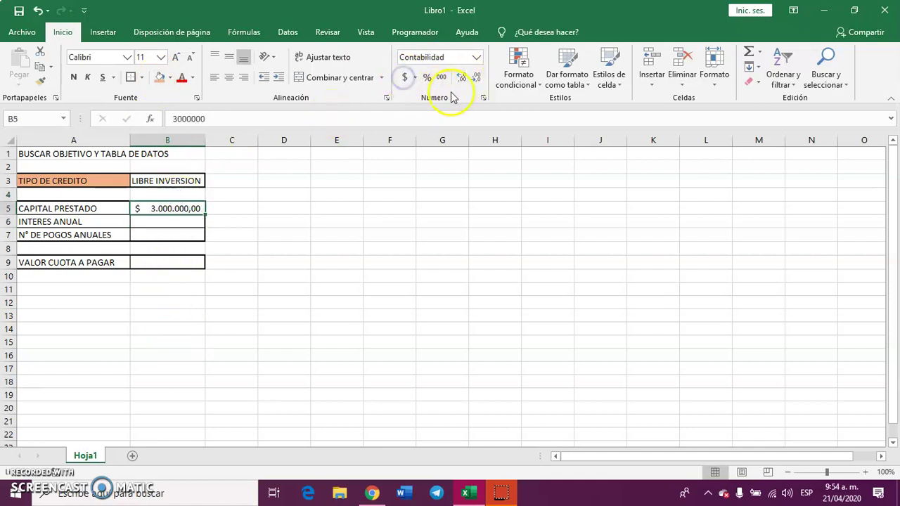
click(477, 77)
click(477, 77)
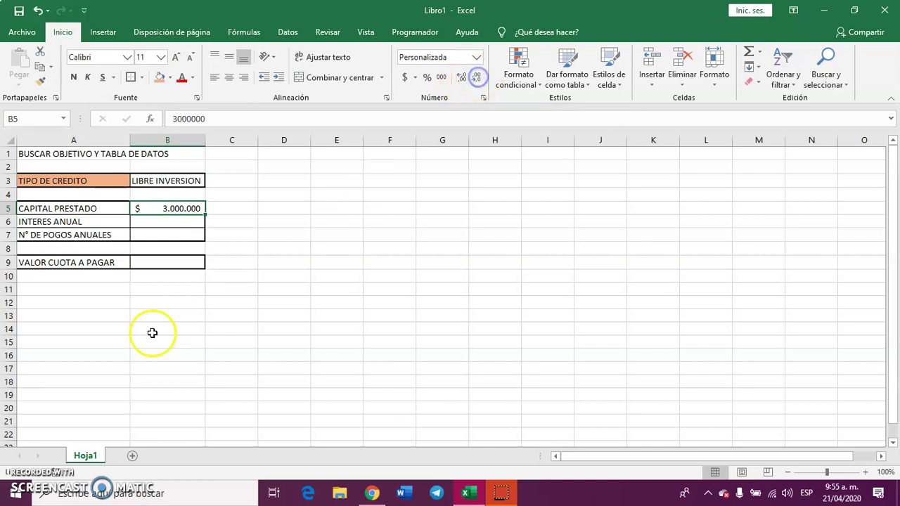
Enter 30% as the annual interest in B6.
click(169, 223)
text(30)
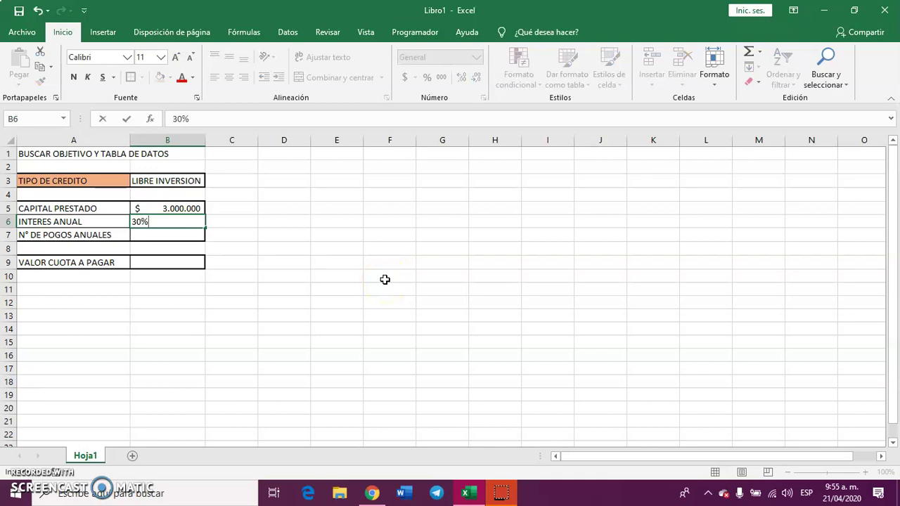
key(Return)
Calculate the monthly interest in C6 with =B6/12 and format it as a percentage with one decimal.
click(226, 223)
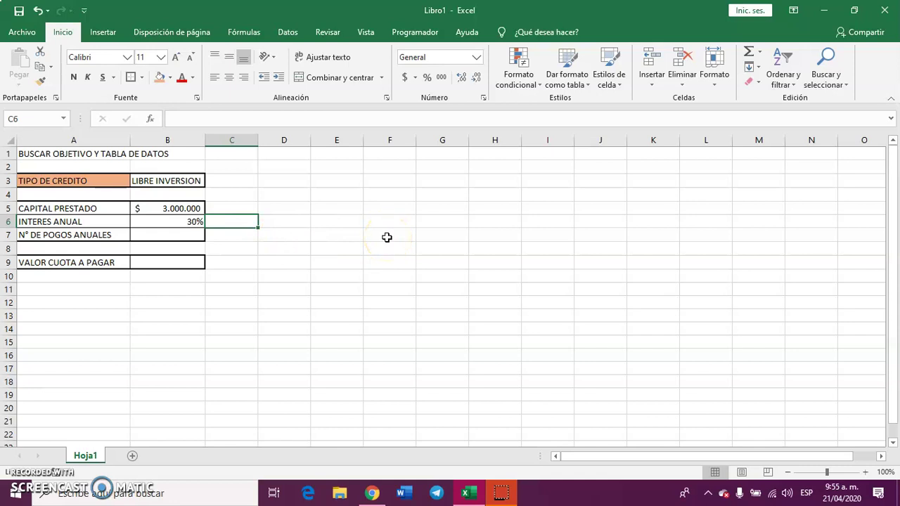
text(=)
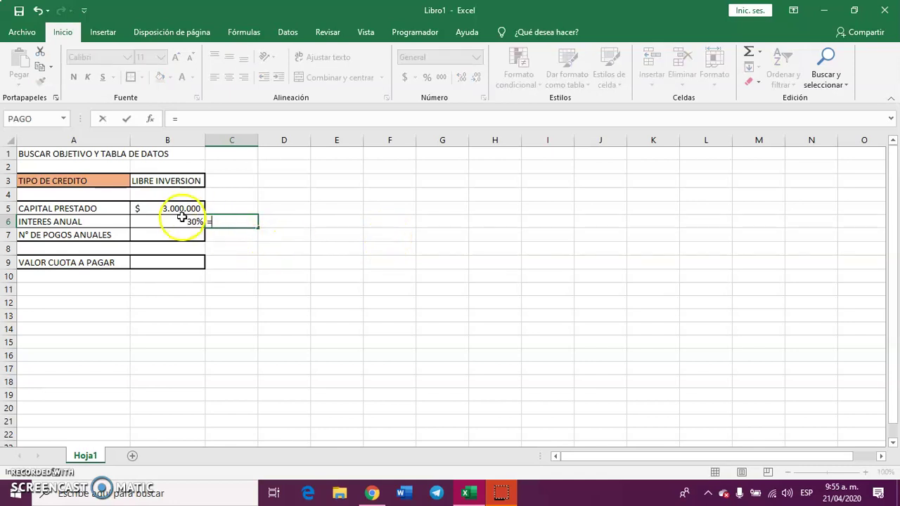
click(181, 222)
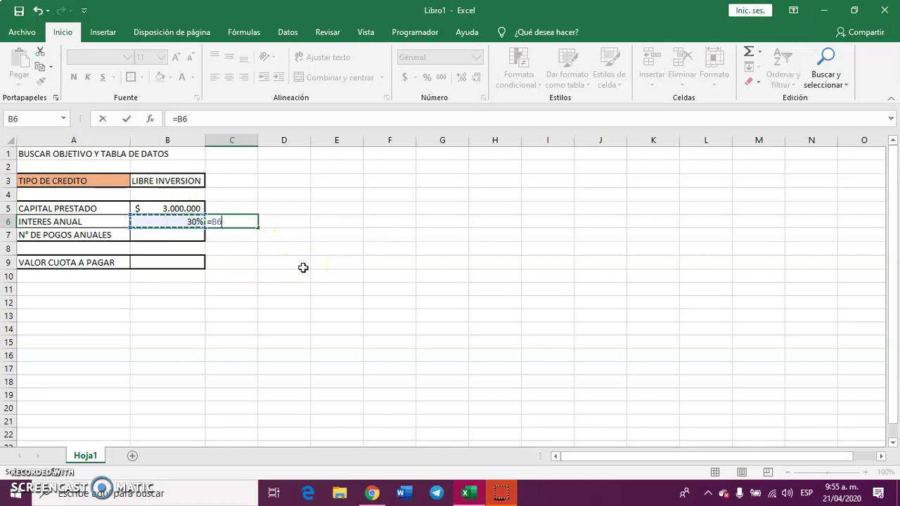
text(/)
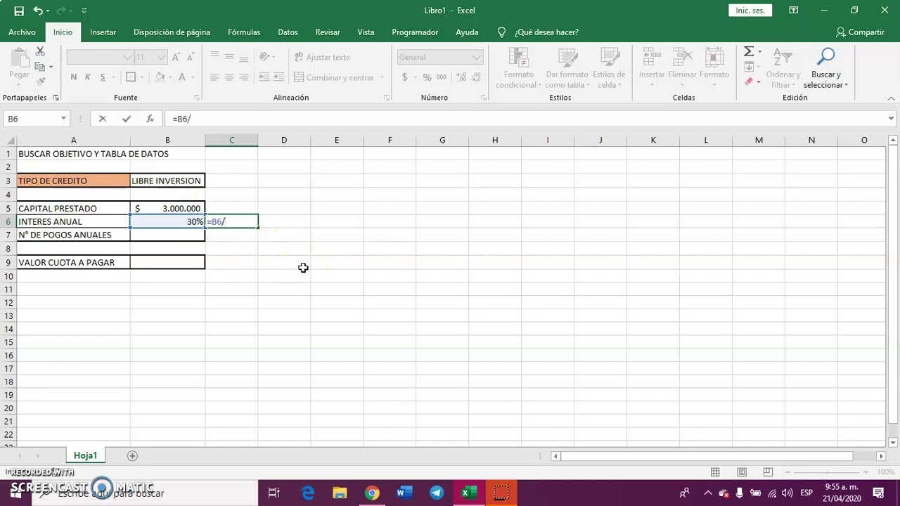
text(12)
key(Return)
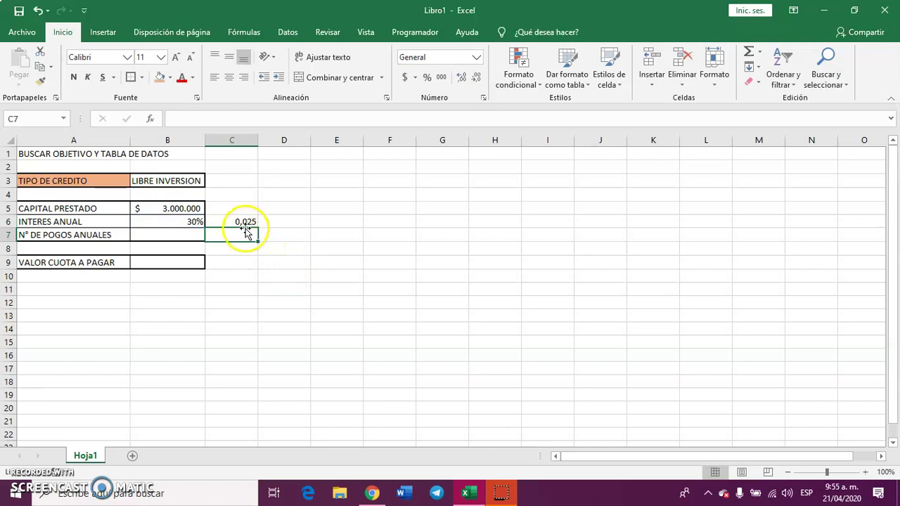
click(241, 223)
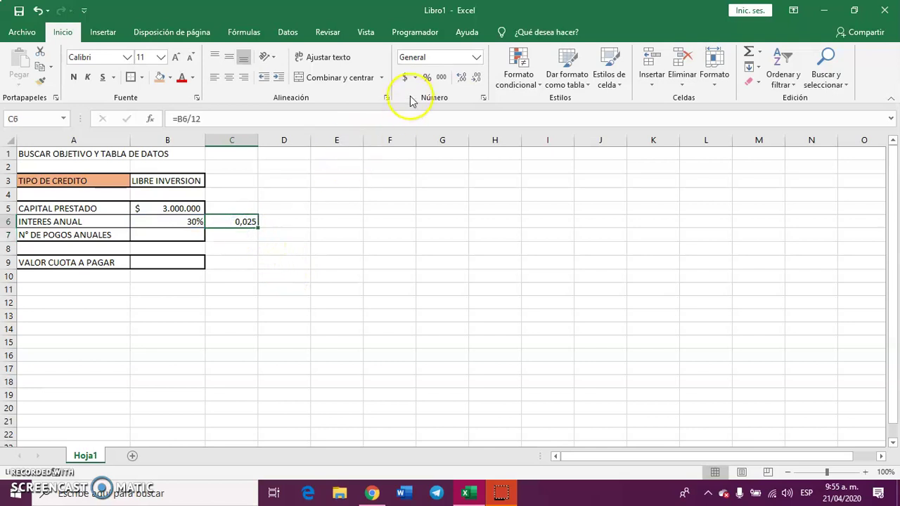
click(431, 79)
click(461, 78)
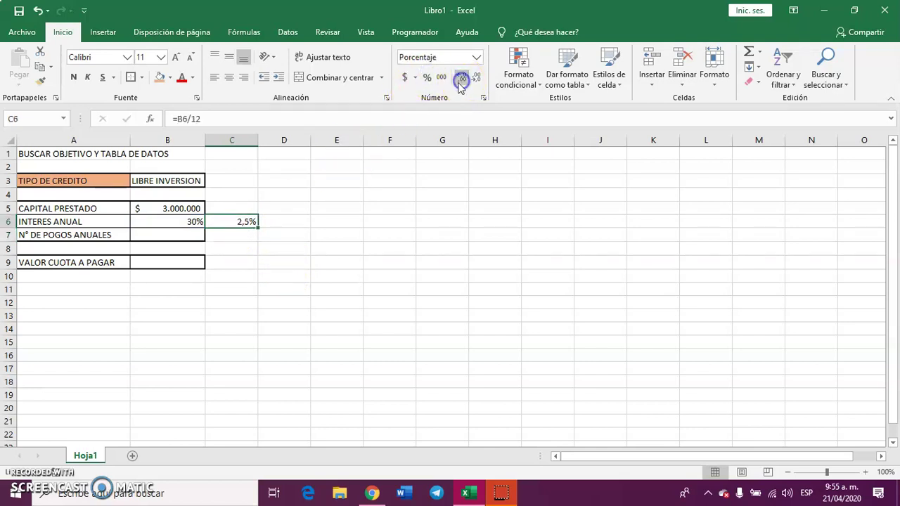
Enter 3 as the number of annual payments in B7 and calculate the monthly payment count in C7 with =B7*12.
click(178, 237)
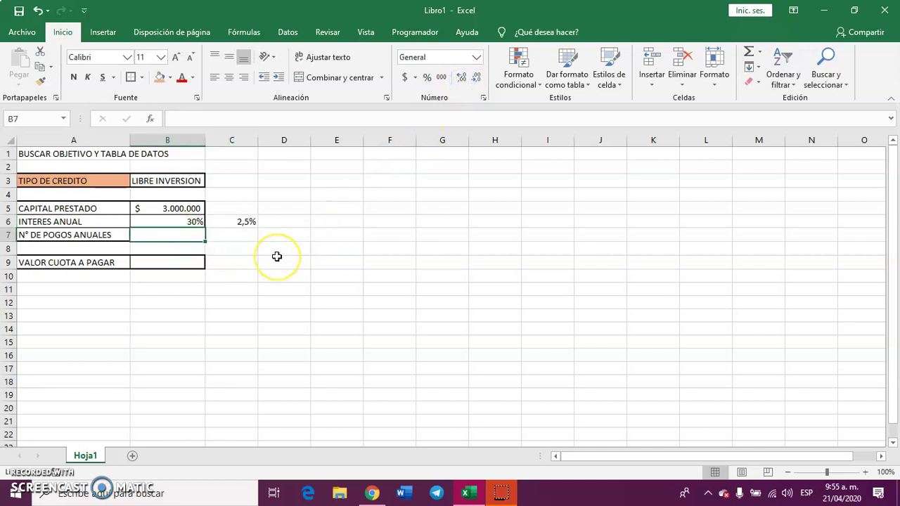
text(3)
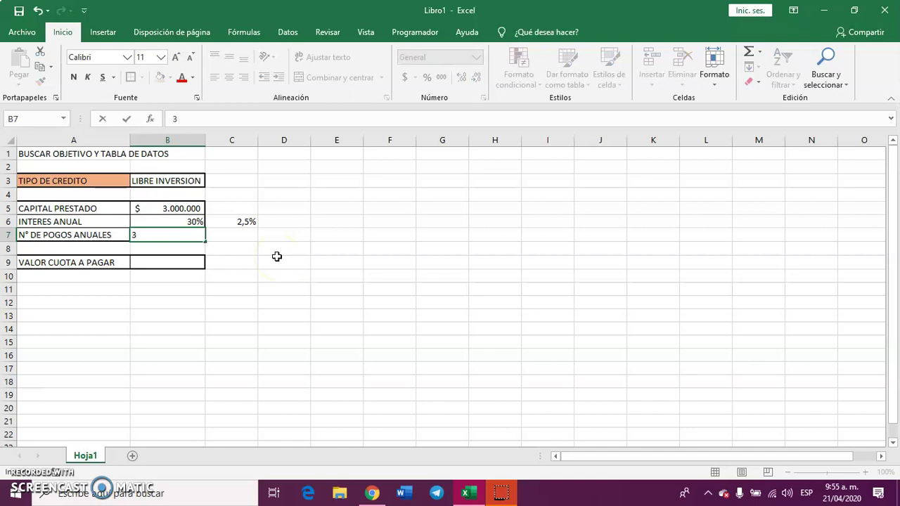
click(240, 237)
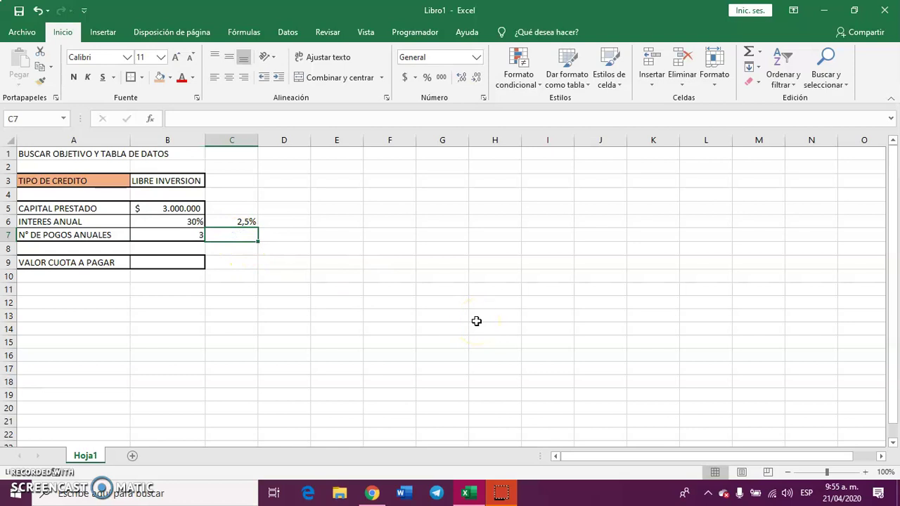
text(=)
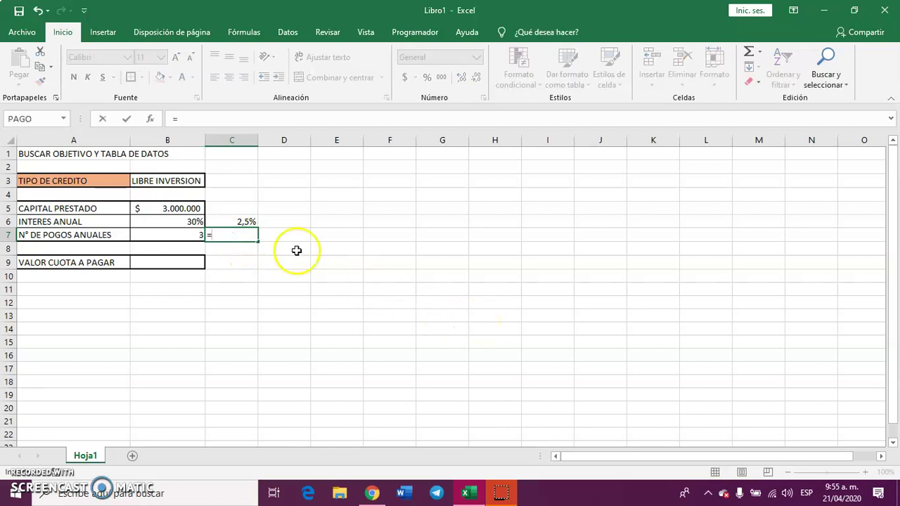
click(171, 238)
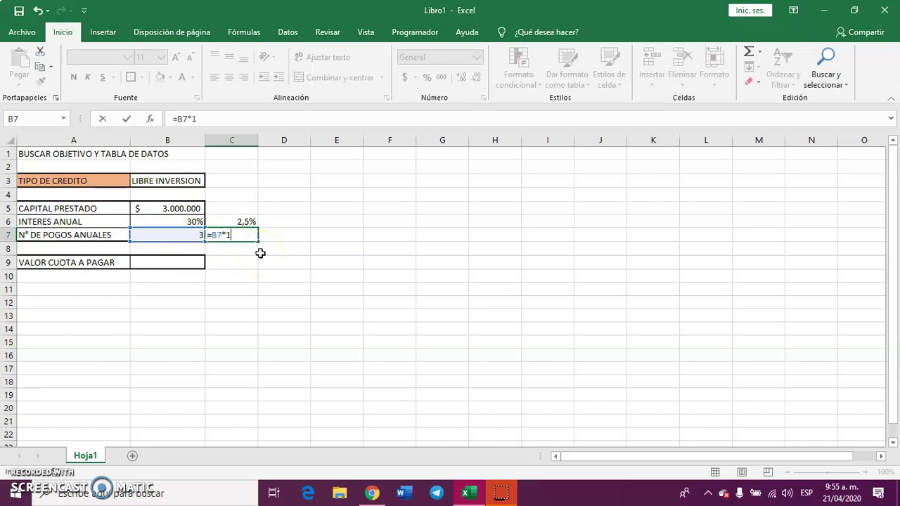
text(*12)
key(Return)
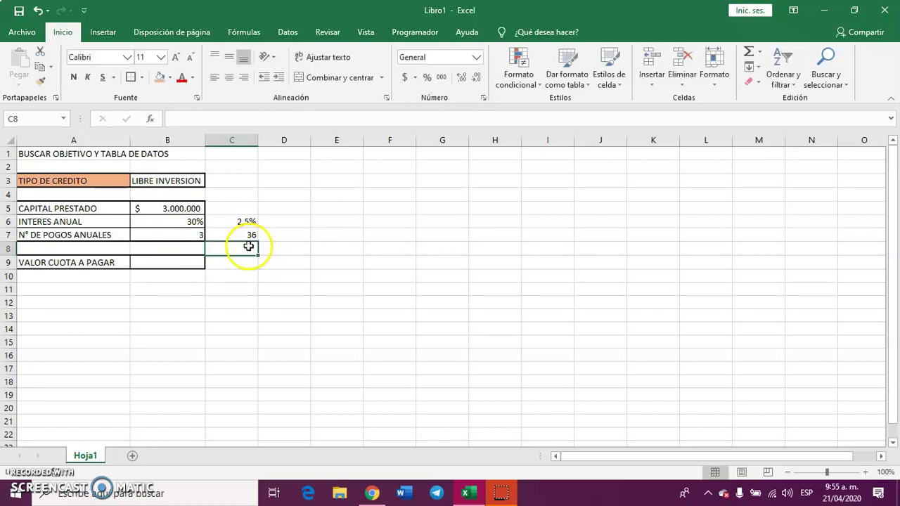
click(247, 235)
Insert the PAGO function in B9 for the instalment value.
click(180, 258)
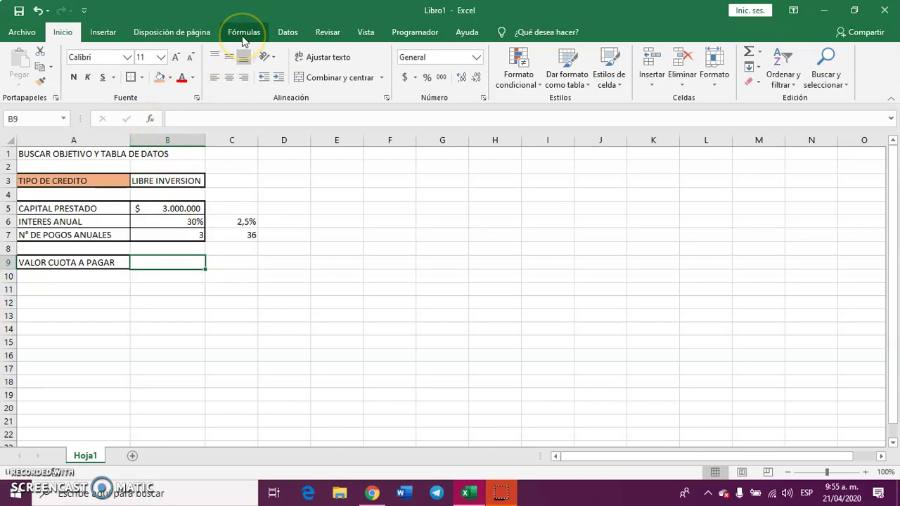
click(152, 118)
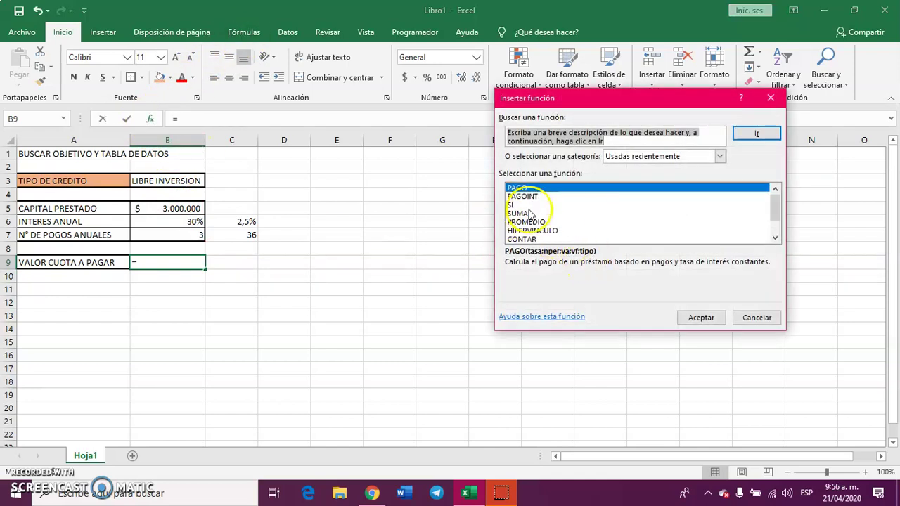
click(526, 189)
drag(616, 100, 444, 81)
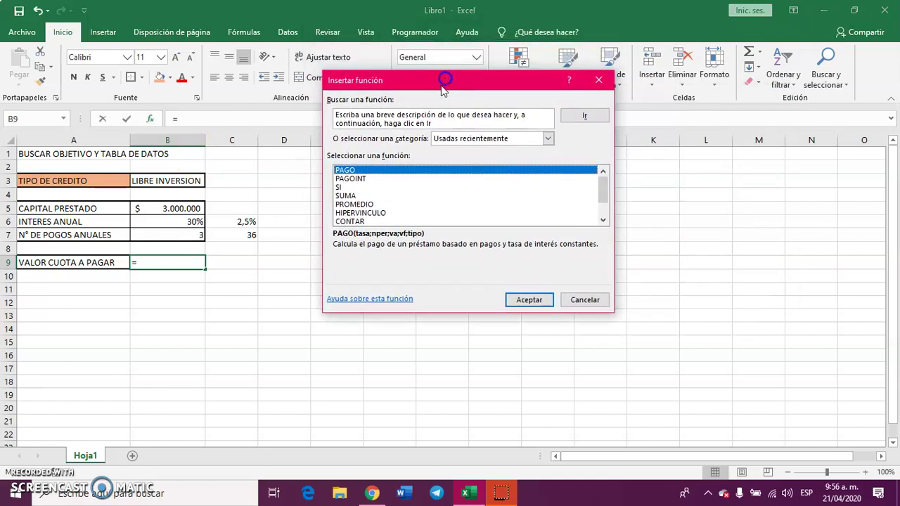
click(527, 300)
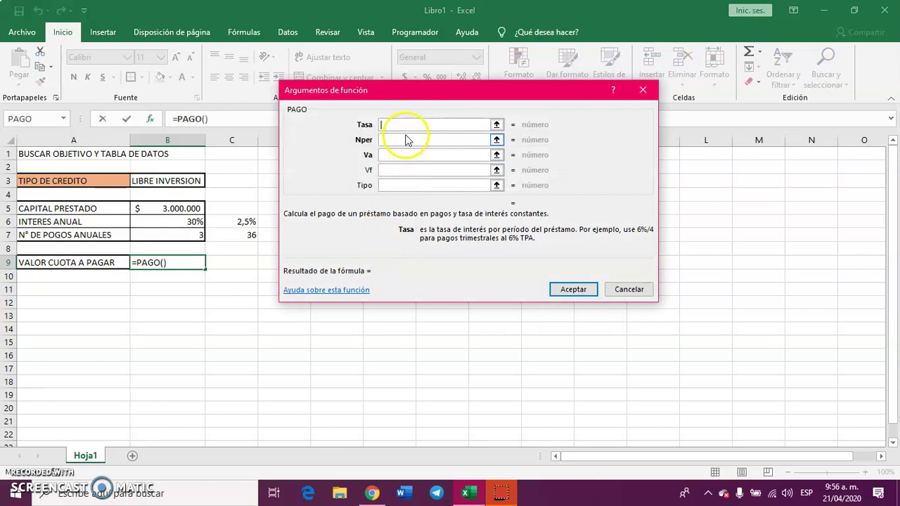
Set the PAGO arguments to Tasa B6/12, Nper B7*12 and Va B5, and accept the function.
click(181, 221)
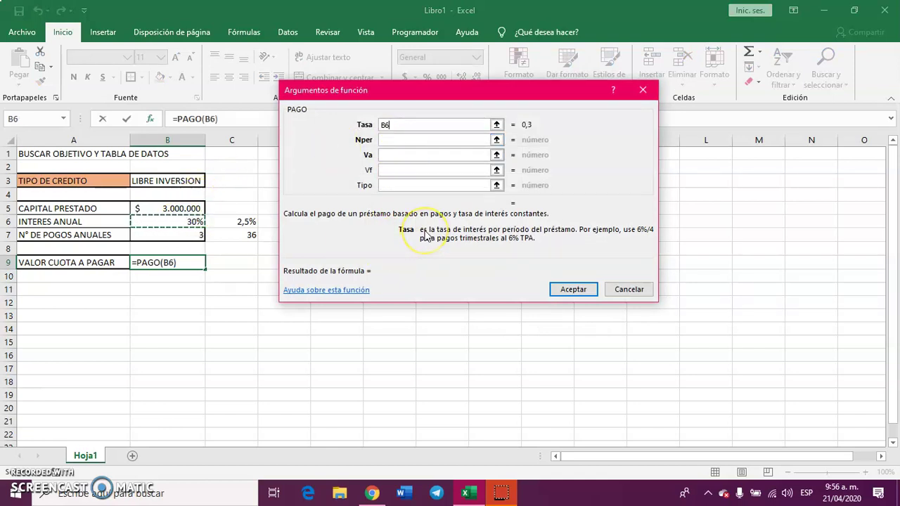
text(/12)
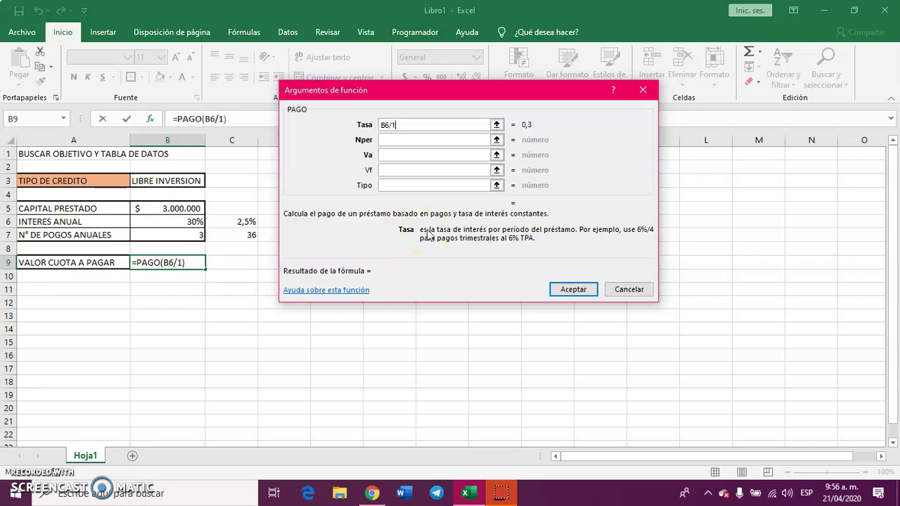
click(391, 139)
click(189, 235)
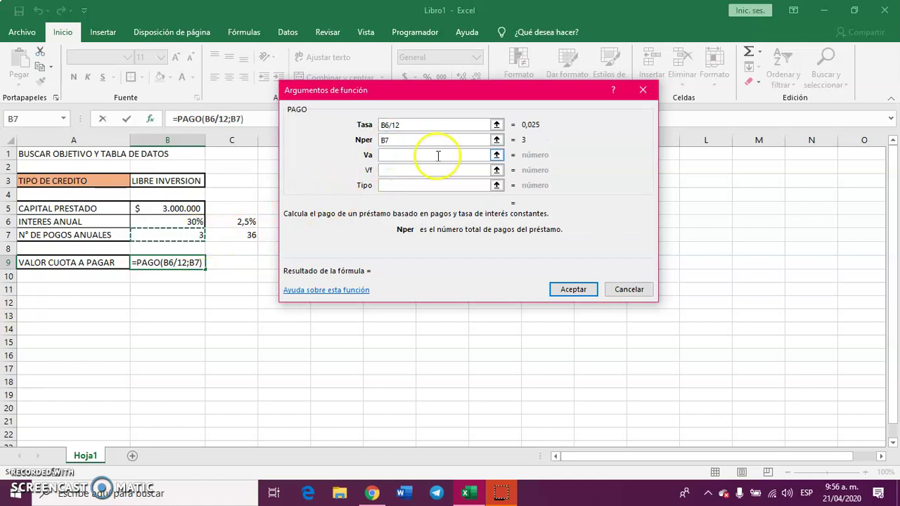
text(*)
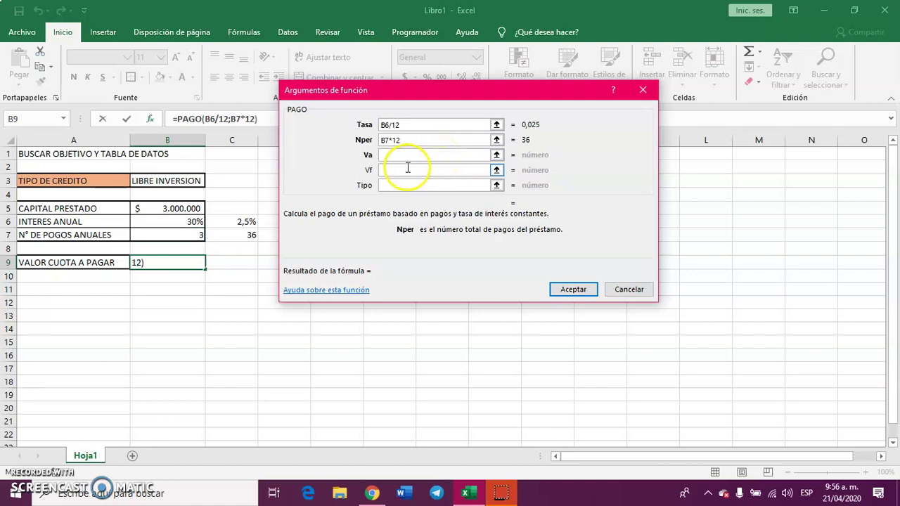
click(395, 156)
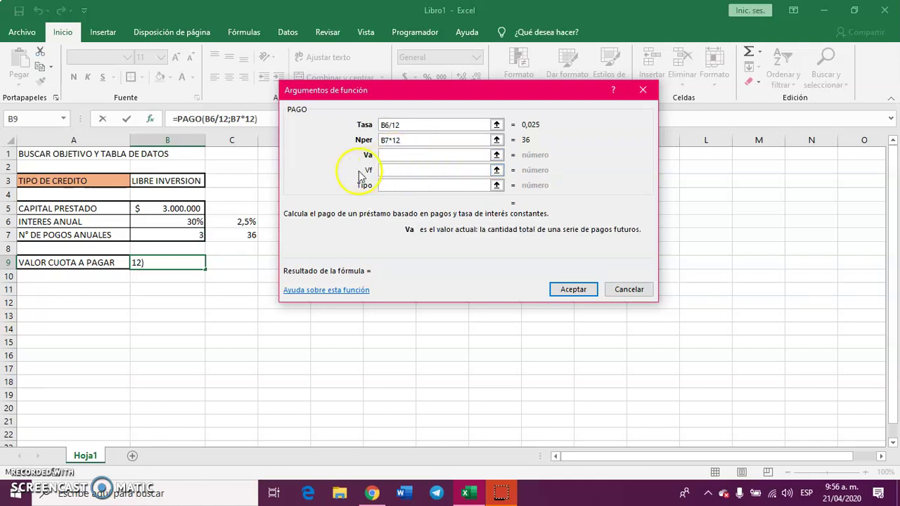
click(181, 206)
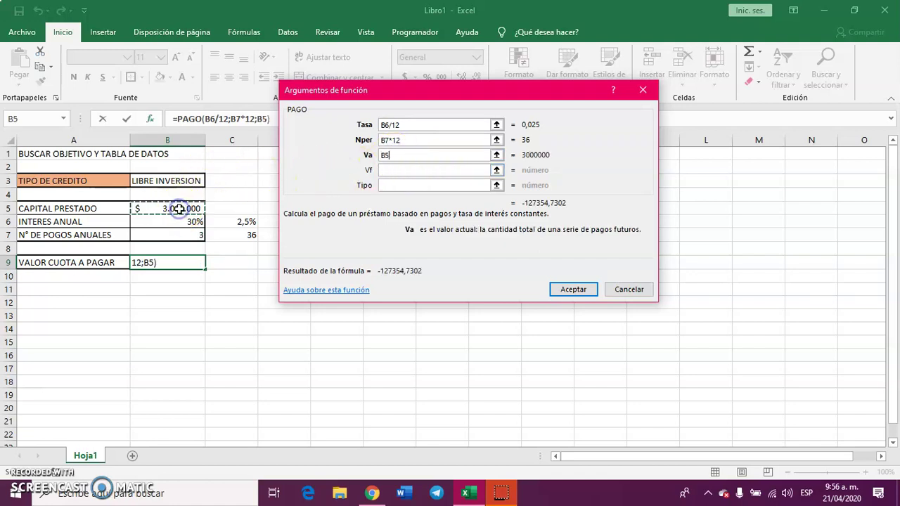
click(573, 289)
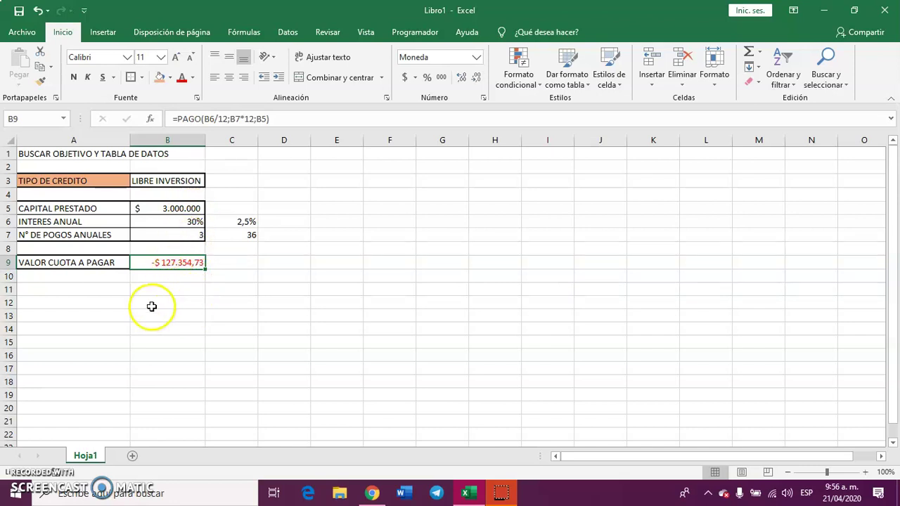
Add the label "Lo que puedpo pagar" in A13 and enter 120000 beside it in B13.
click(78, 311)
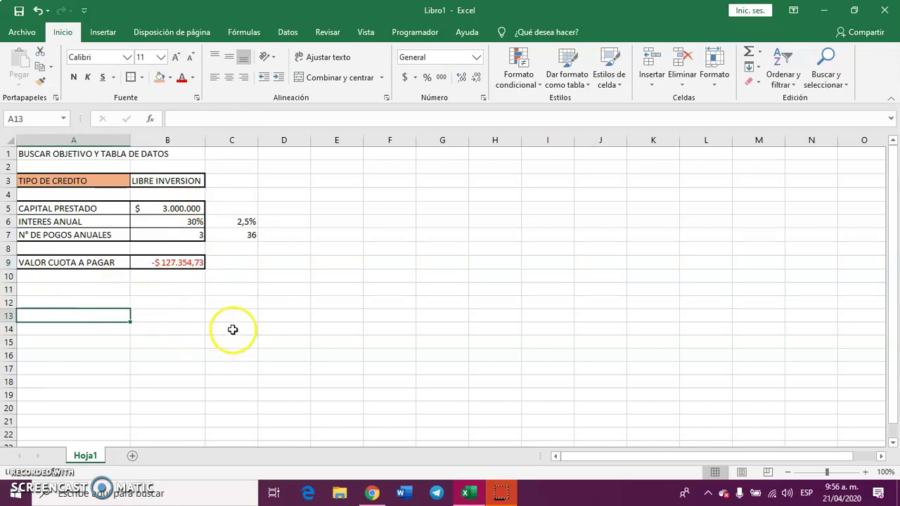
text(I)
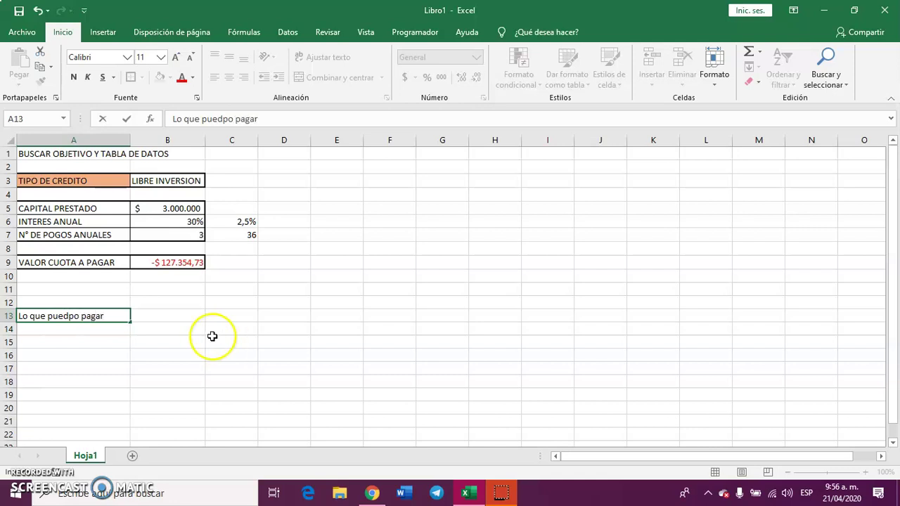
click(187, 342)
click(176, 317)
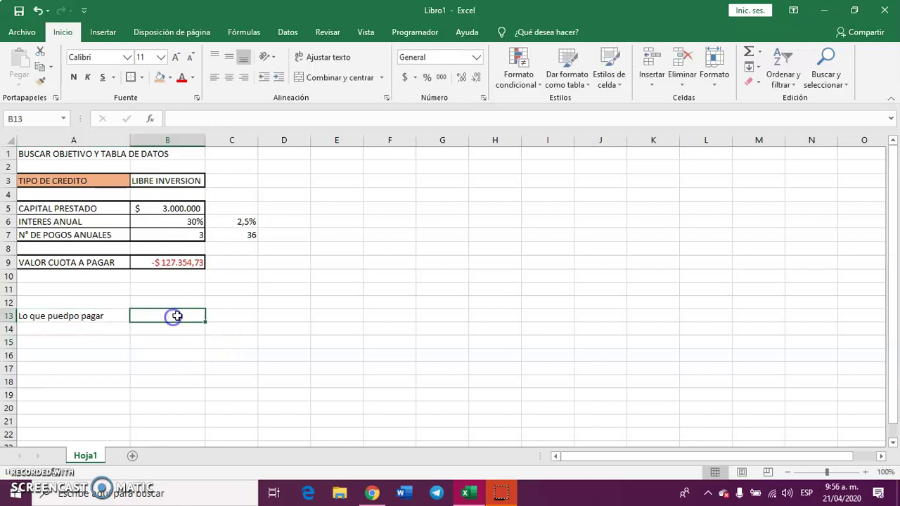
text(12)
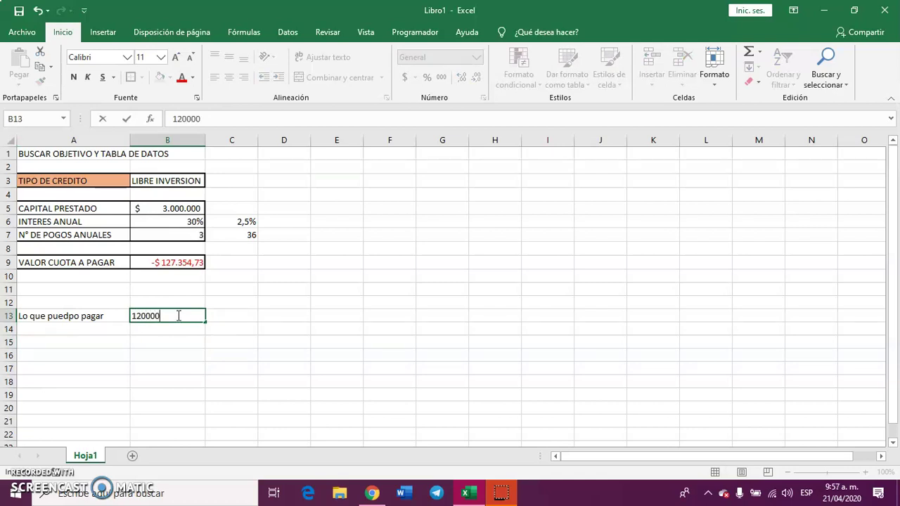
text(0000)
click(181, 330)
Format the affordable instalment in B13 as accounting currency with no decimals.
click(181, 316)
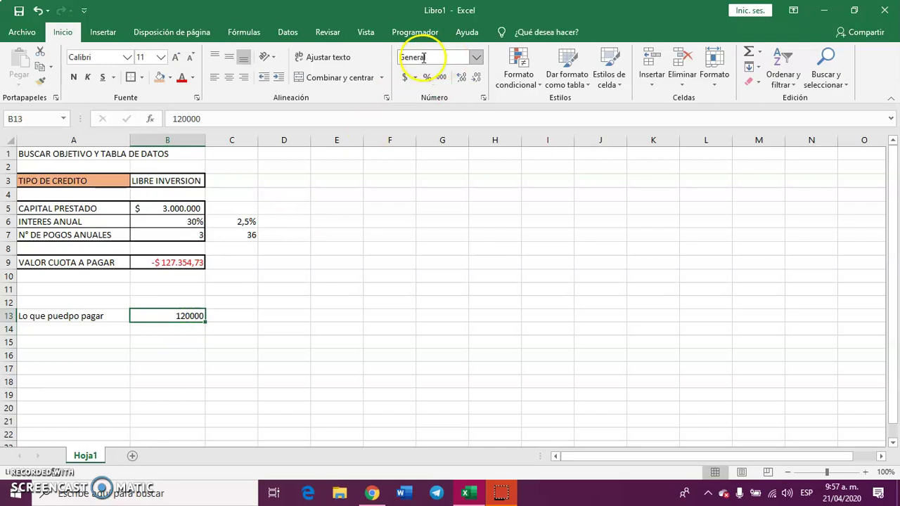
click(405, 77)
click(476, 77)
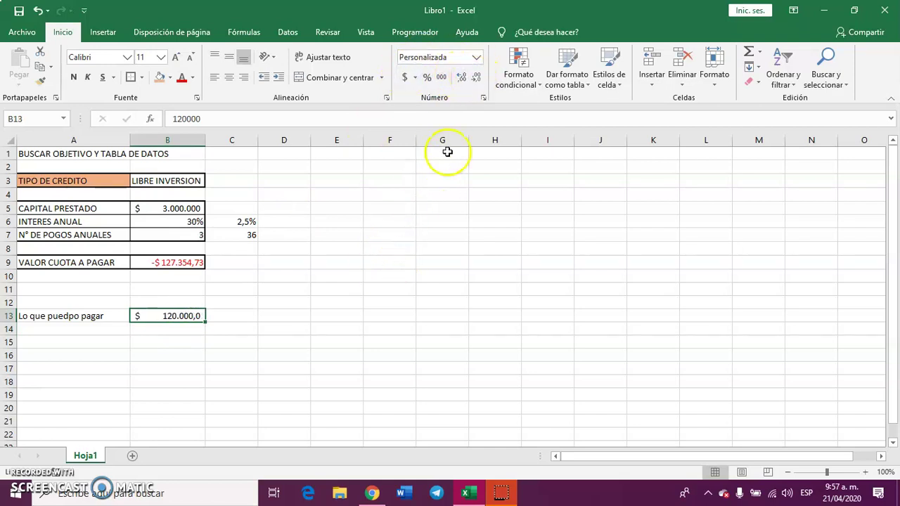
click(478, 77)
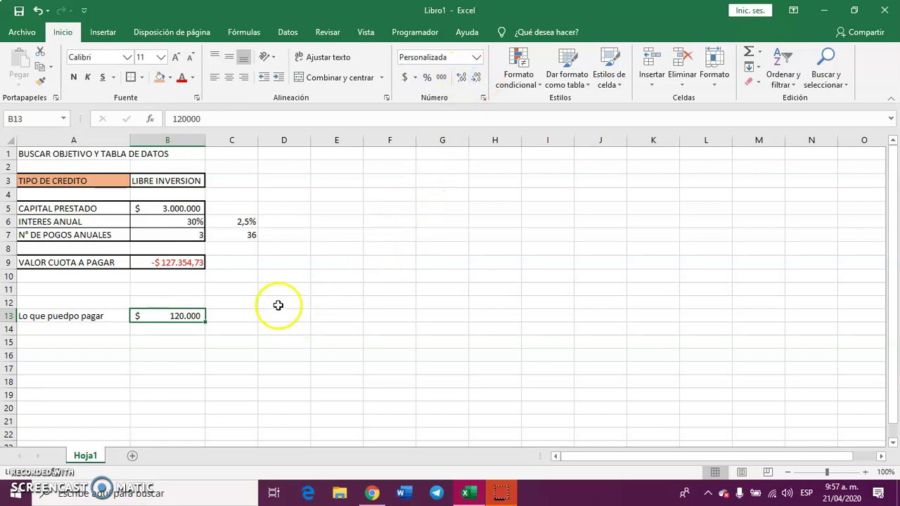
click(176, 206)
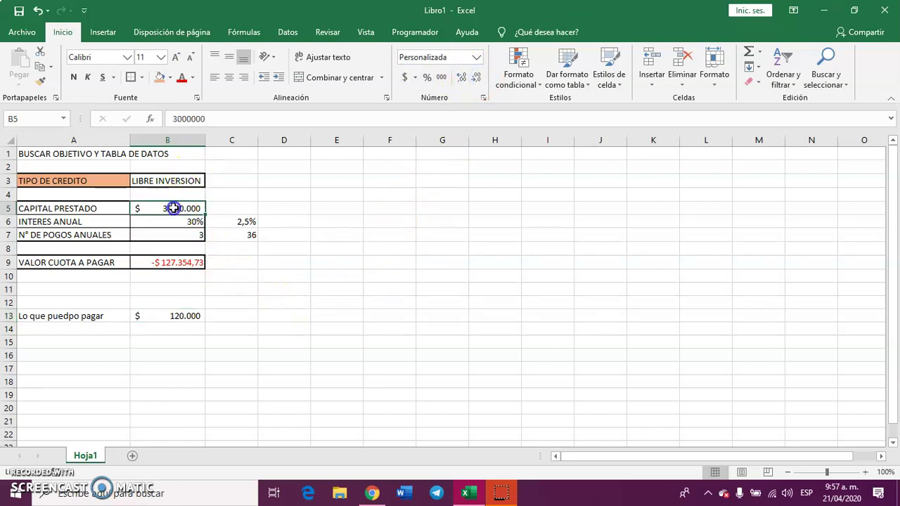
click(174, 221)
click(180, 237)
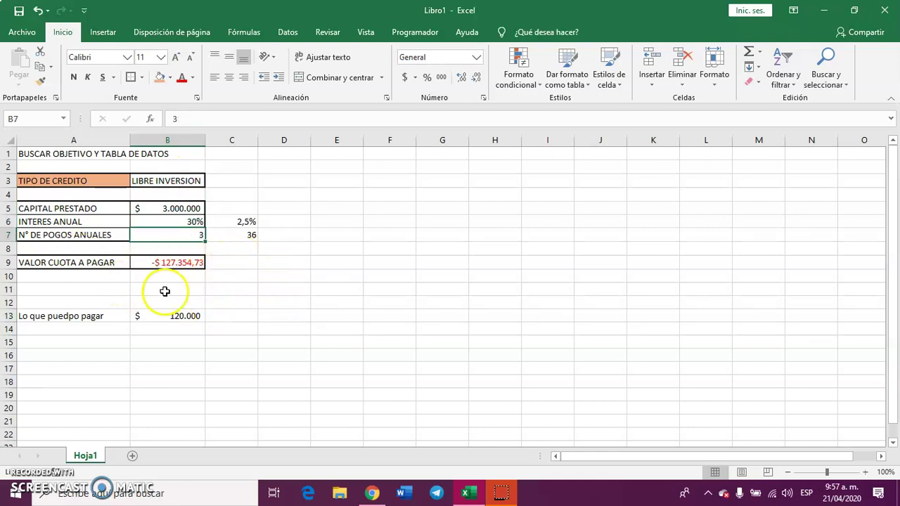
Run goal seek on B9 with target value -120000 by changing the loan capital in B5, then discard the solution.
click(177, 262)
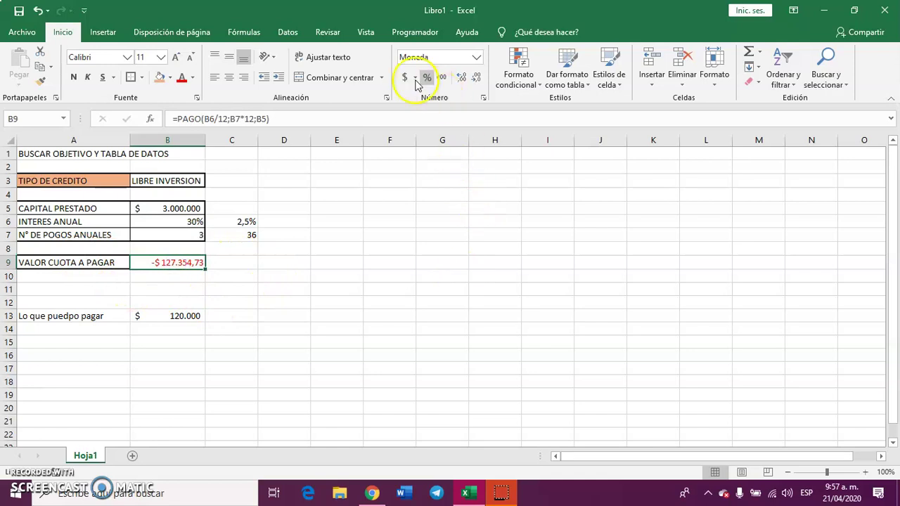
click(289, 33)
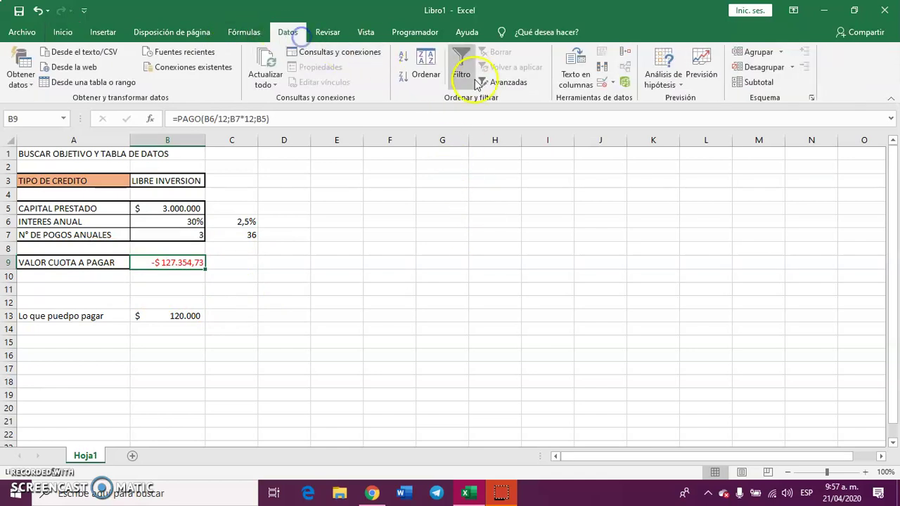
click(671, 81)
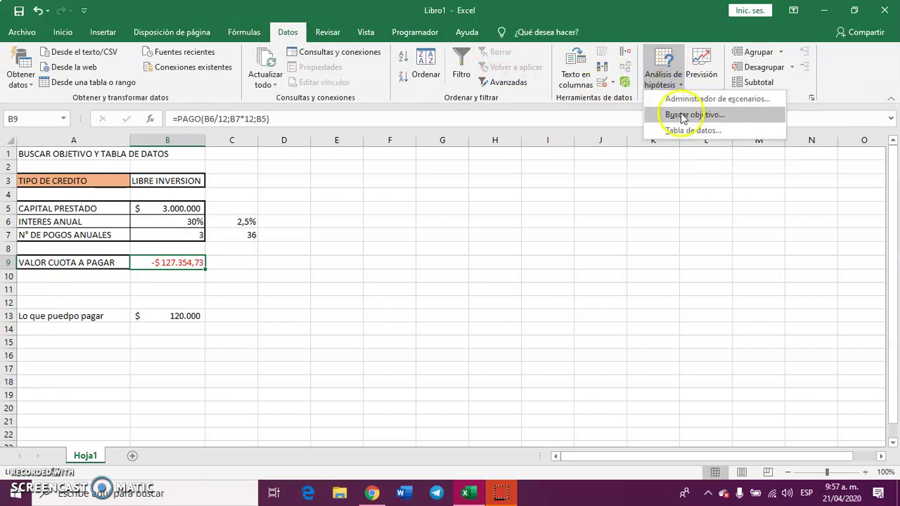
click(679, 118)
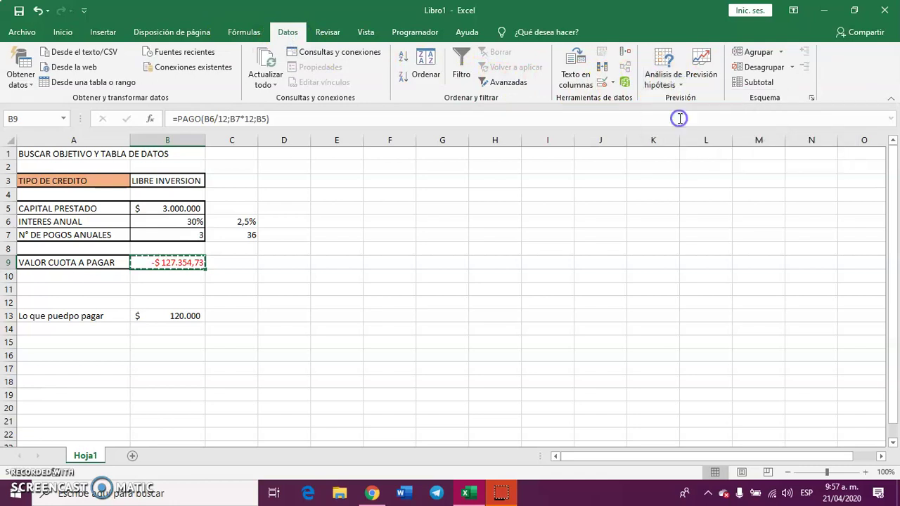
click(139, 267)
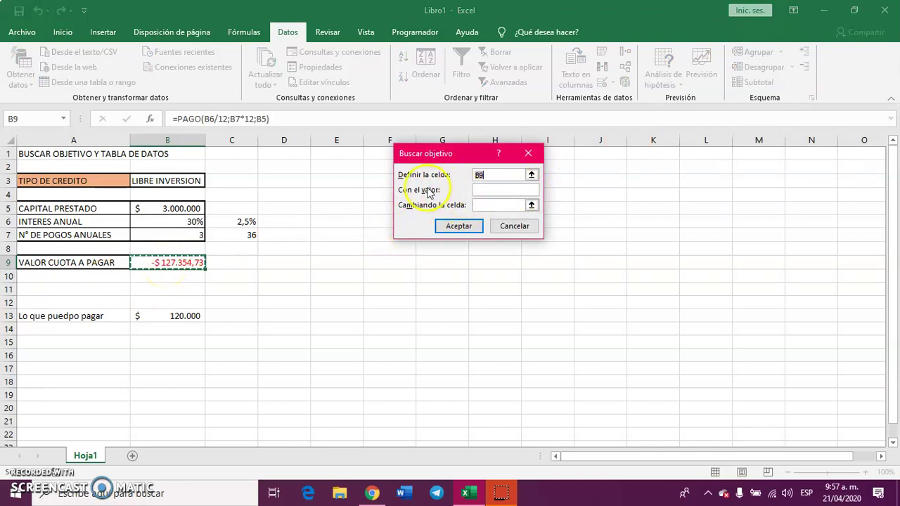
click(482, 189)
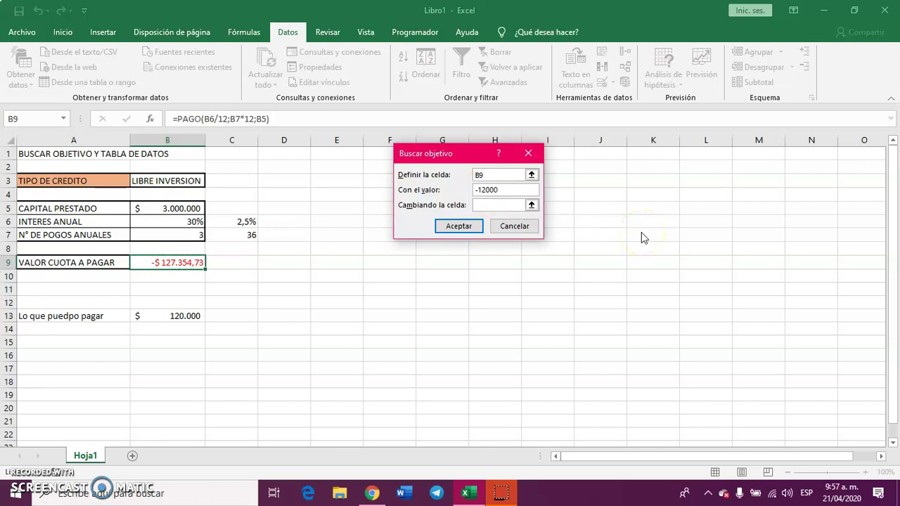
click(500, 205)
click(176, 208)
click(455, 225)
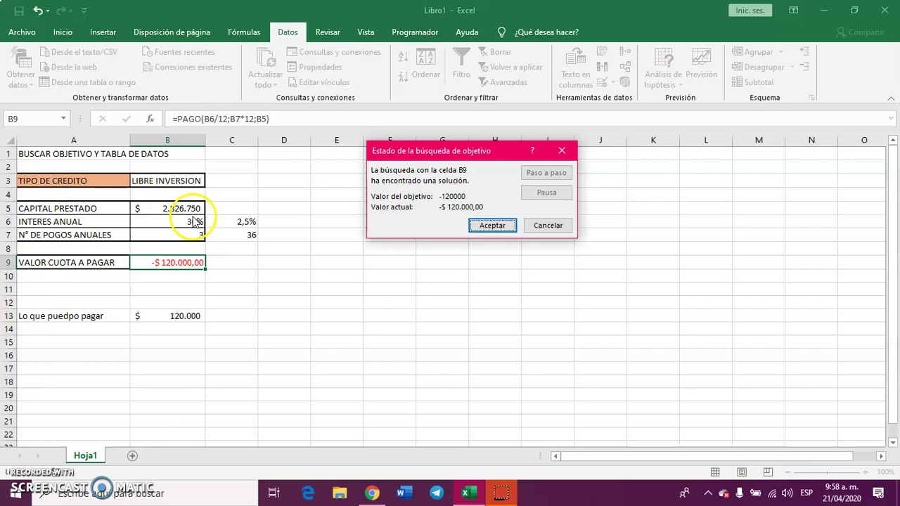
click(548, 229)
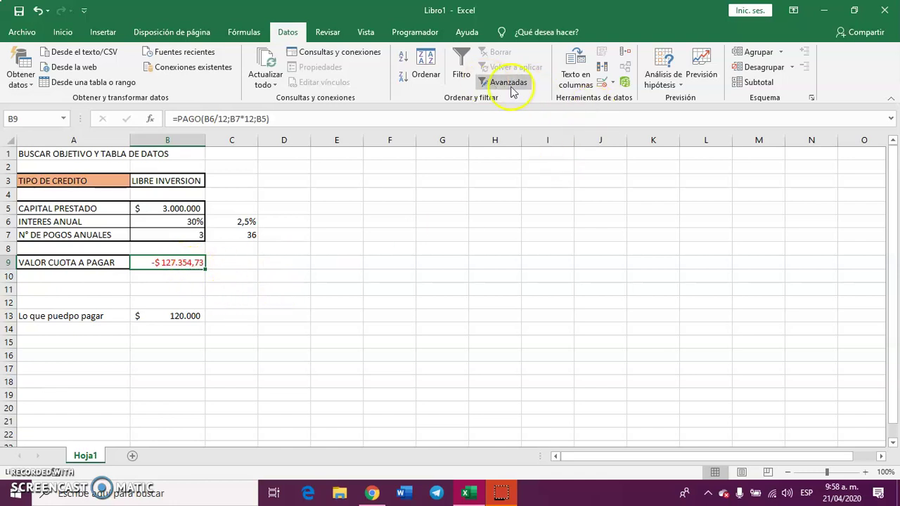
Run goal seek on B9 with target value -120000 by changing the annual interest in B6, then discard the solution.
click(660, 79)
click(673, 115)
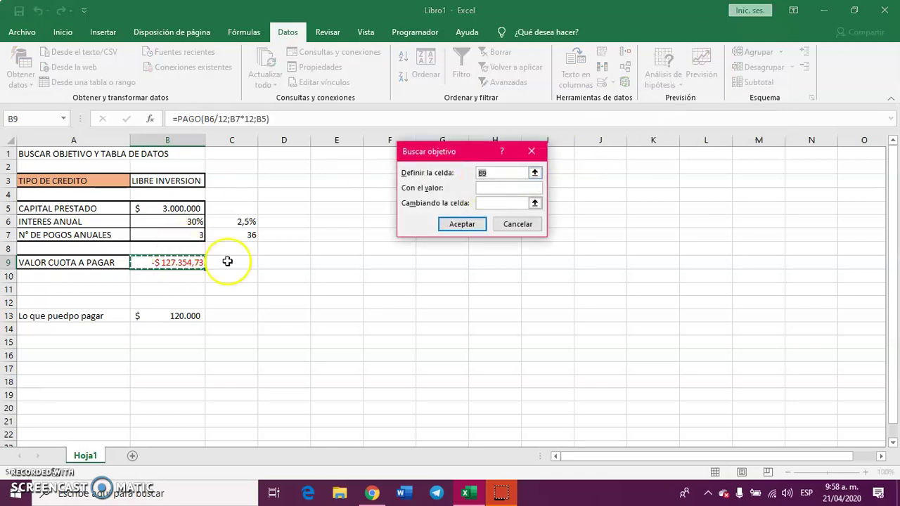
click(489, 188)
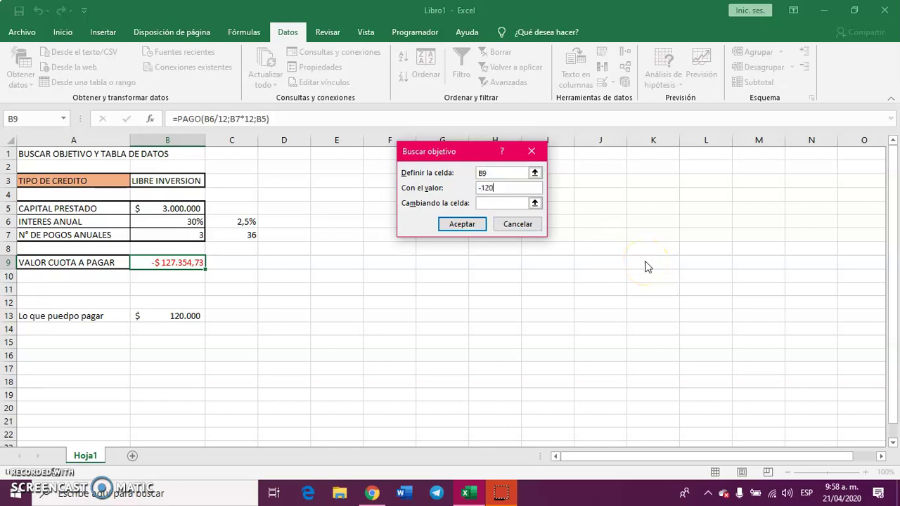
text(-120000)
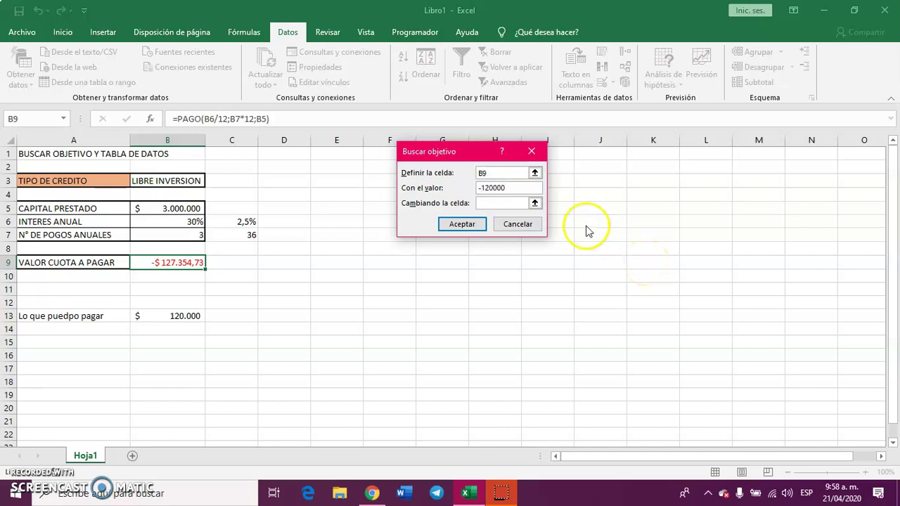
click(481, 203)
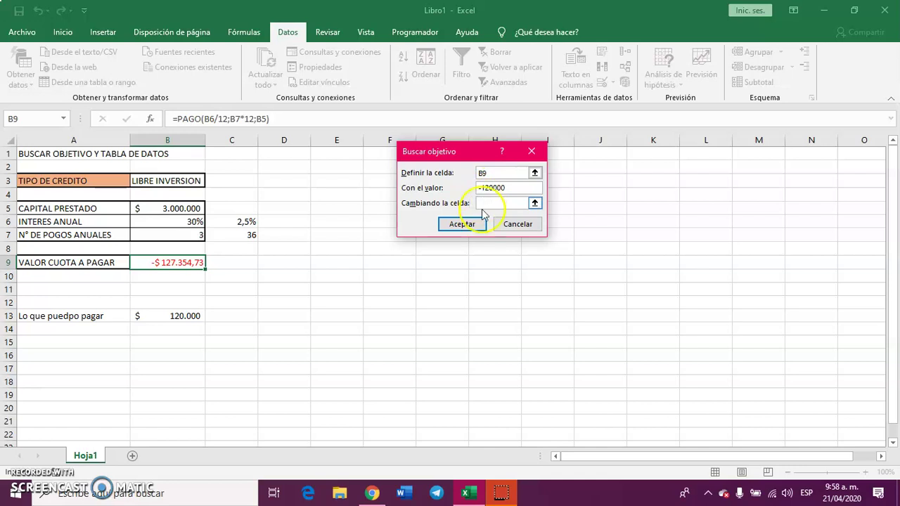
click(162, 223)
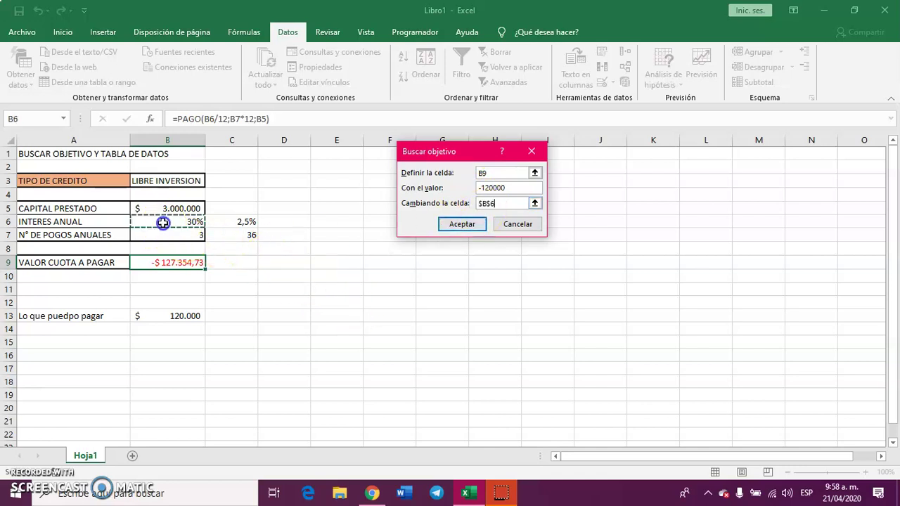
click(462, 225)
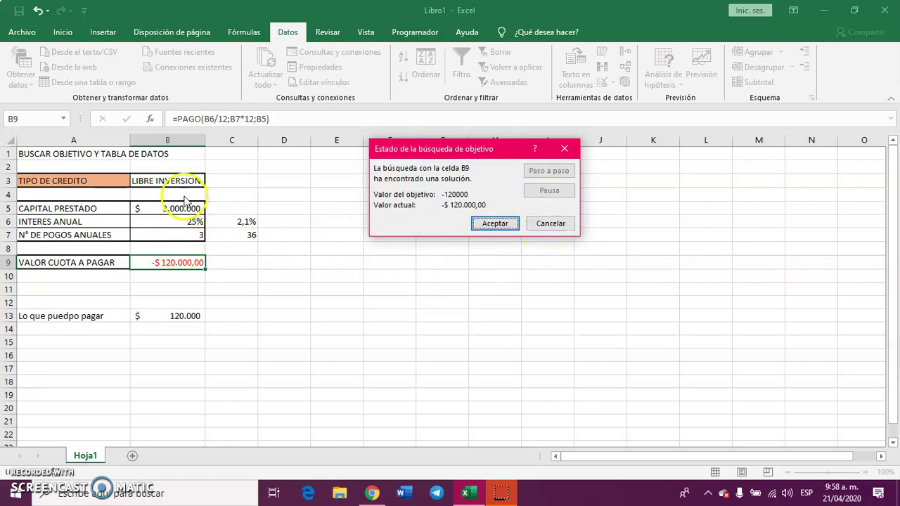
click(549, 222)
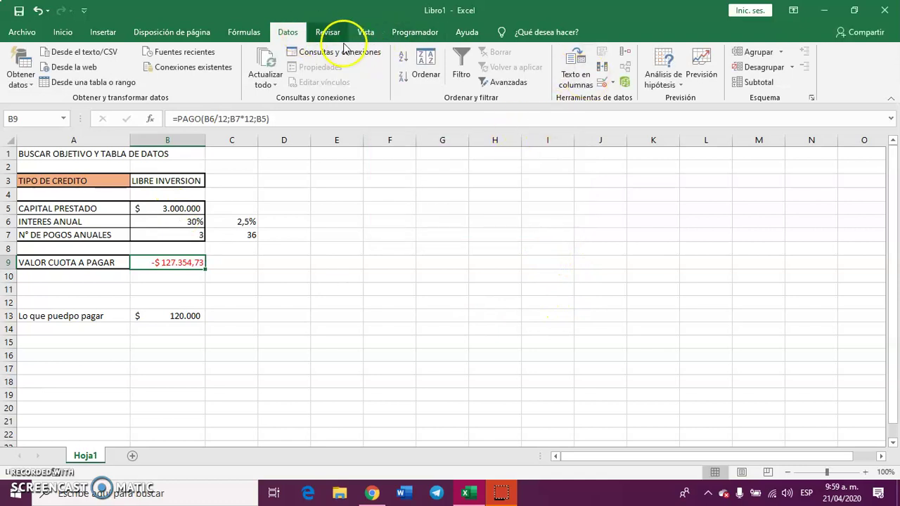
Run goal seek on B9 with target value -120000 by changing the payment term in B7, then discard the solution.
click(662, 79)
click(664, 114)
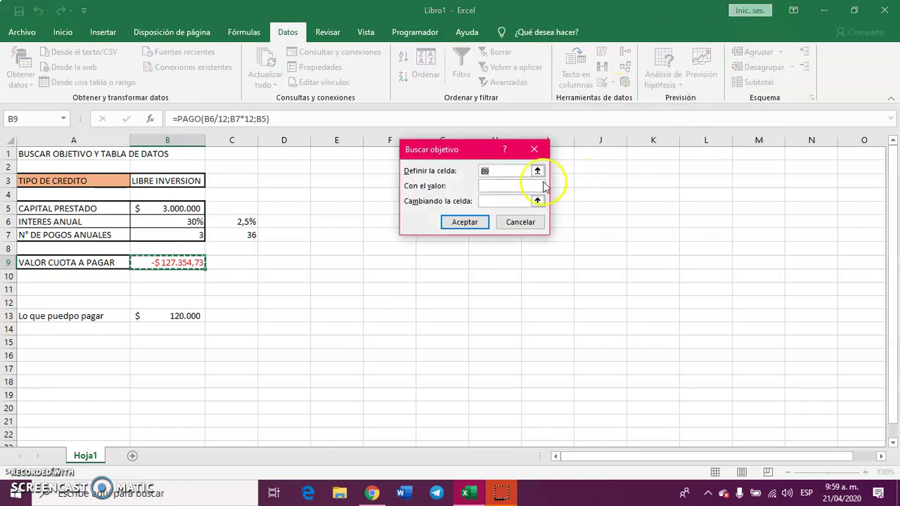
click(173, 262)
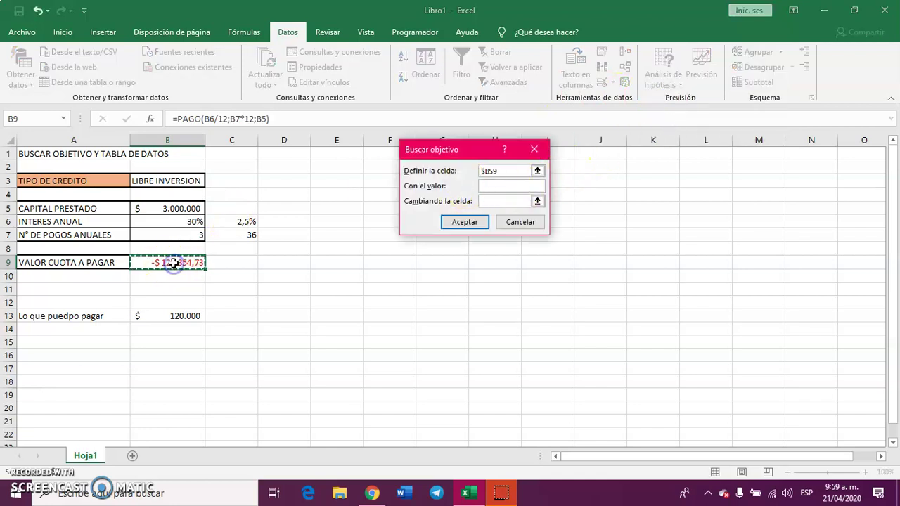
click(496, 187)
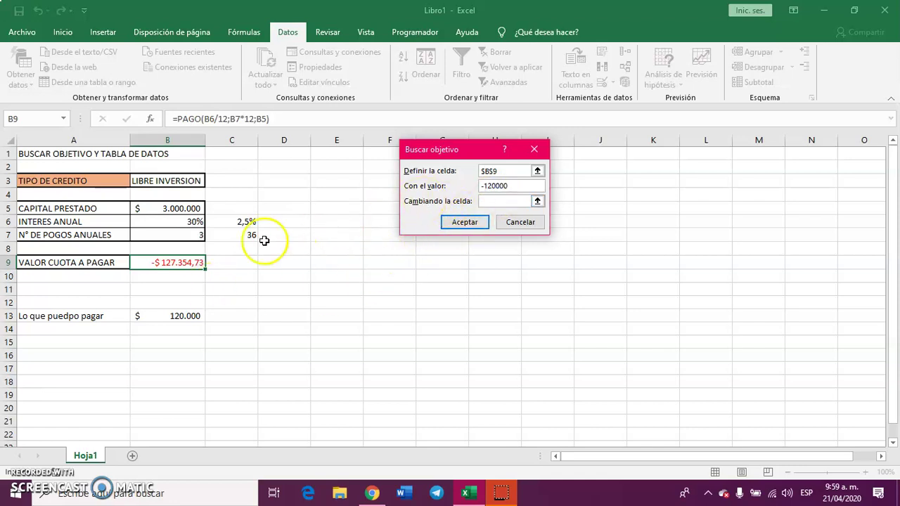
click(181, 237)
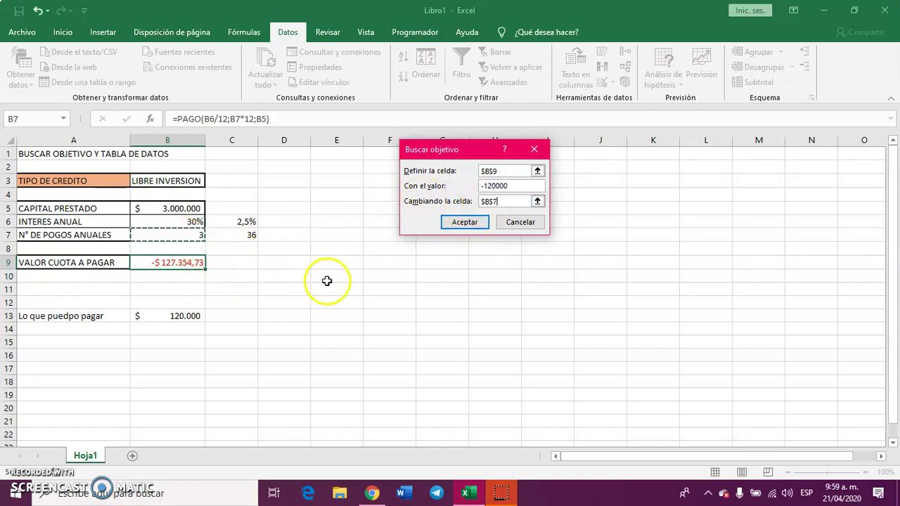
click(464, 222)
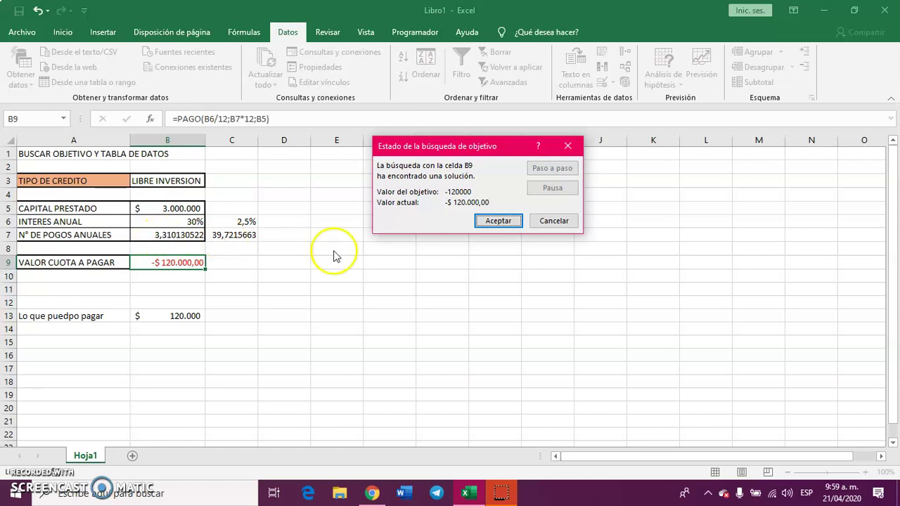
click(550, 222)
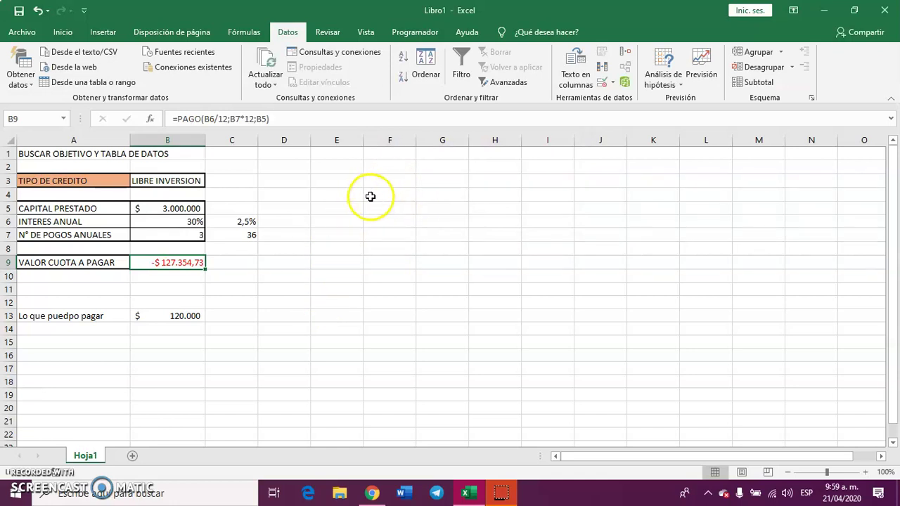
Reference the instalment value in E3 with the formula =B9.
click(344, 183)
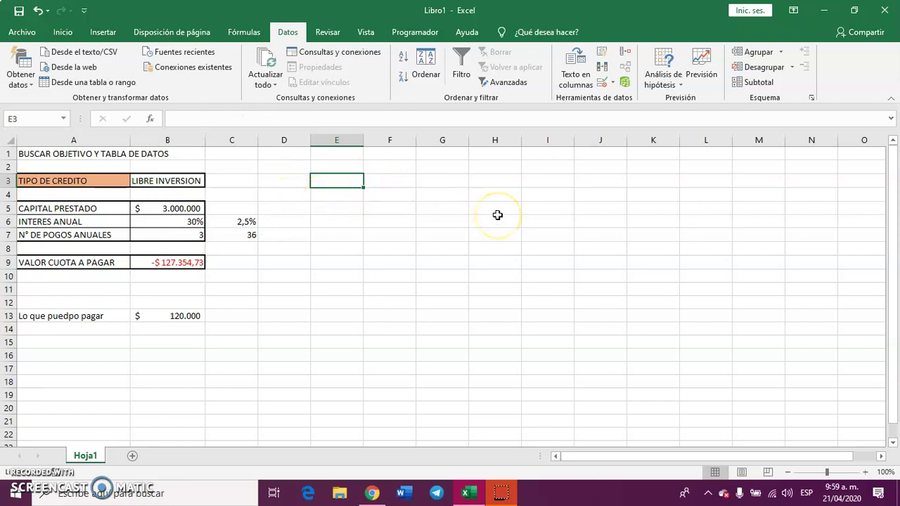
text(=)
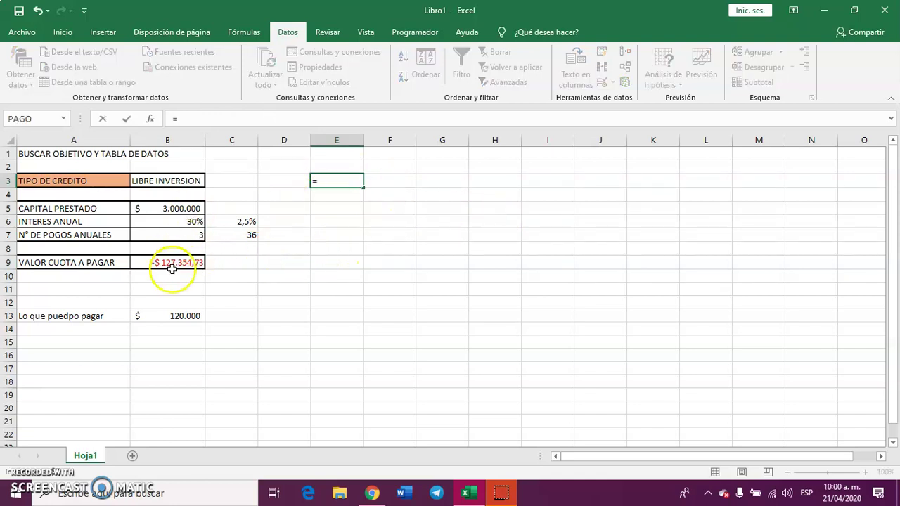
click(172, 264)
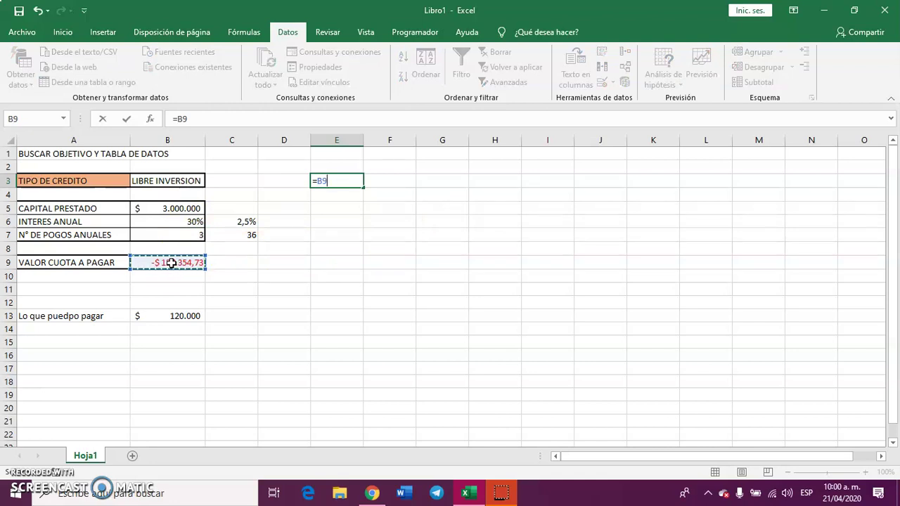
key(Return)
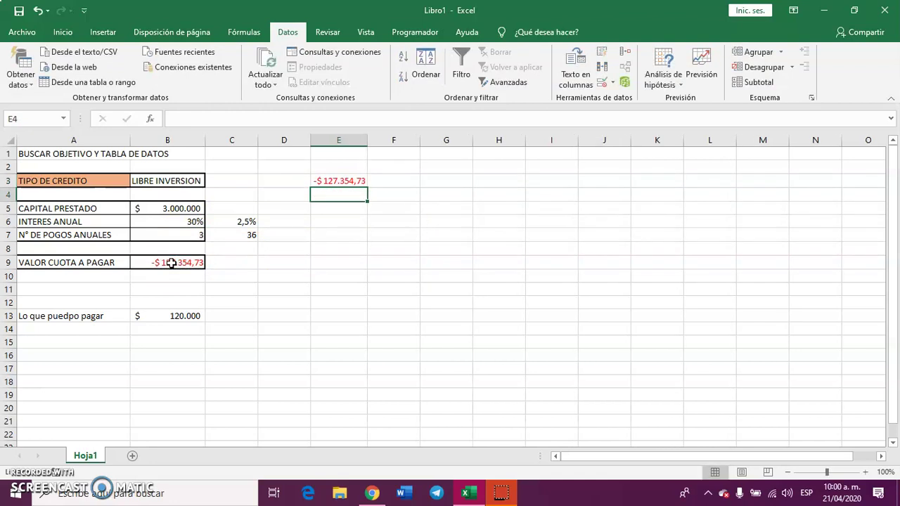
click(383, 167)
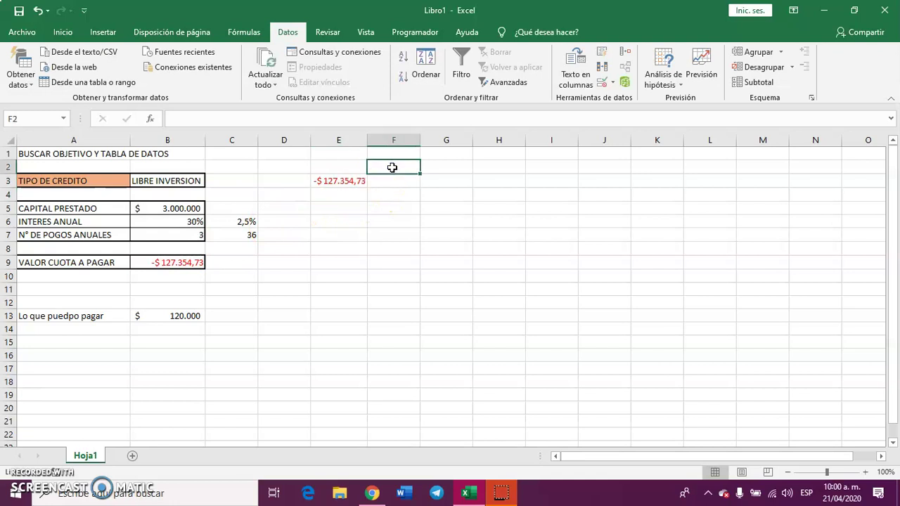
Enter the payment terms 1 to 8 as a number series across F3:M3.
click(388, 180)
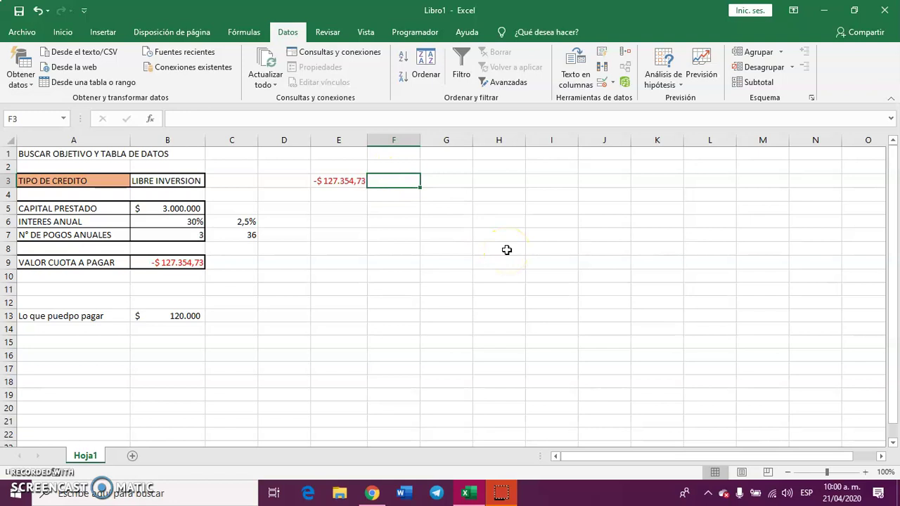
text(1)
key(Tab)
text(2)
key(Tab)
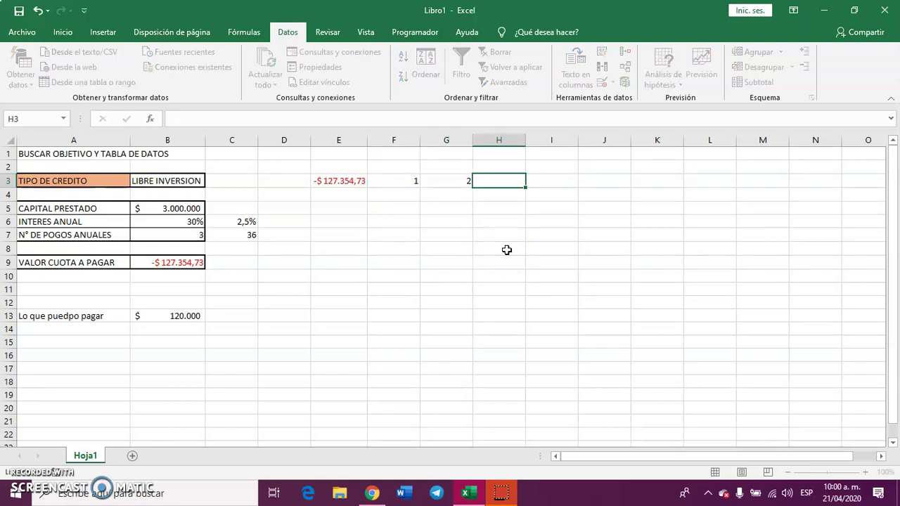
drag(418, 182, 771, 193)
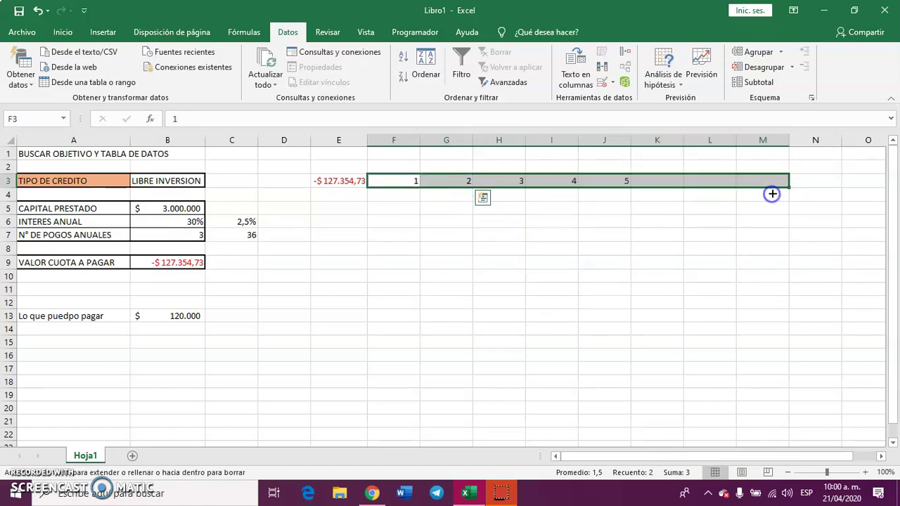
Merge and centre F2:M2 above the number series and enter the heading NUMERO DE PAGOS.
click(421, 169)
drag(421, 169, 758, 165)
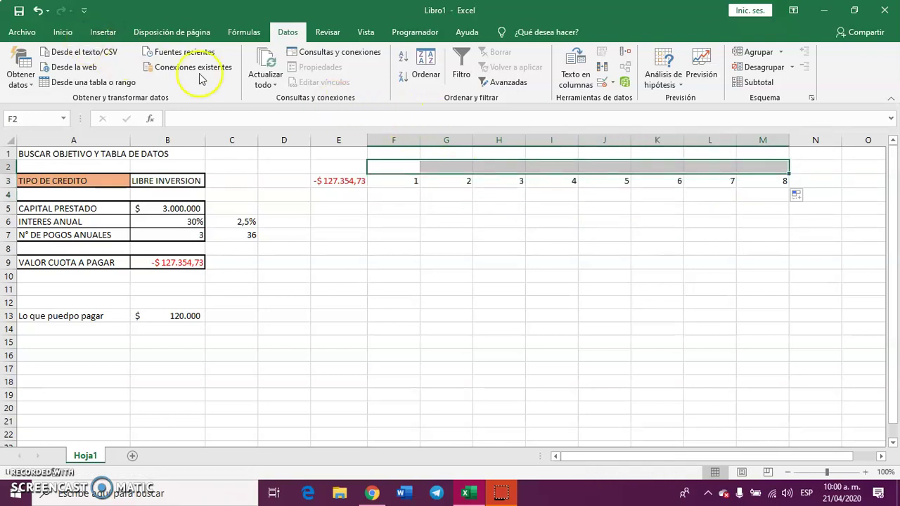
click(62, 31)
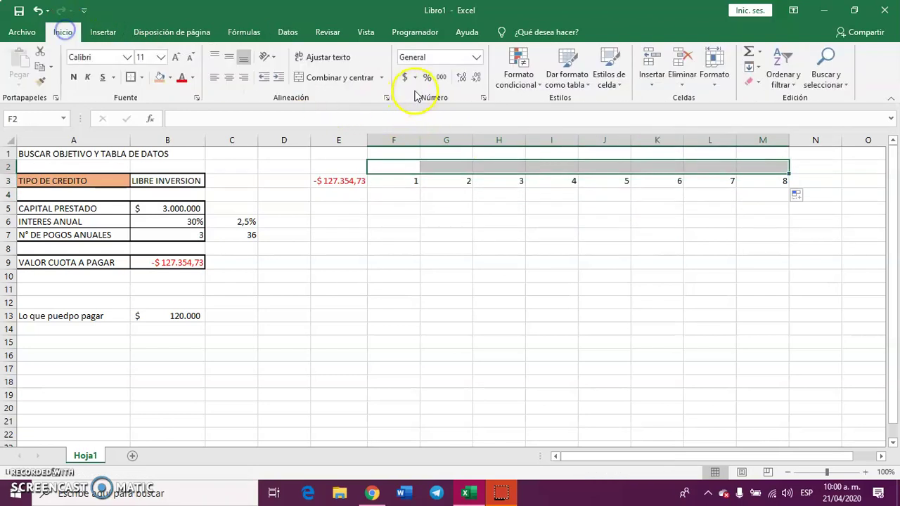
click(360, 78)
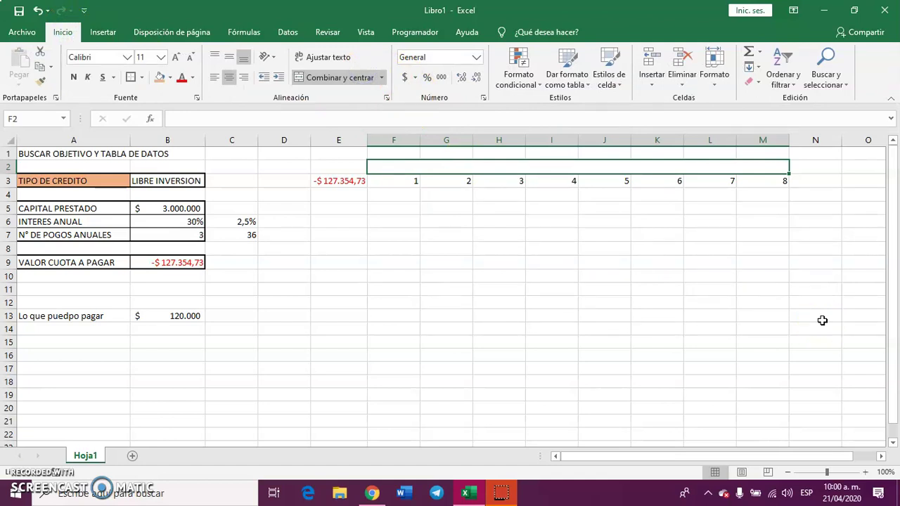
text(num)
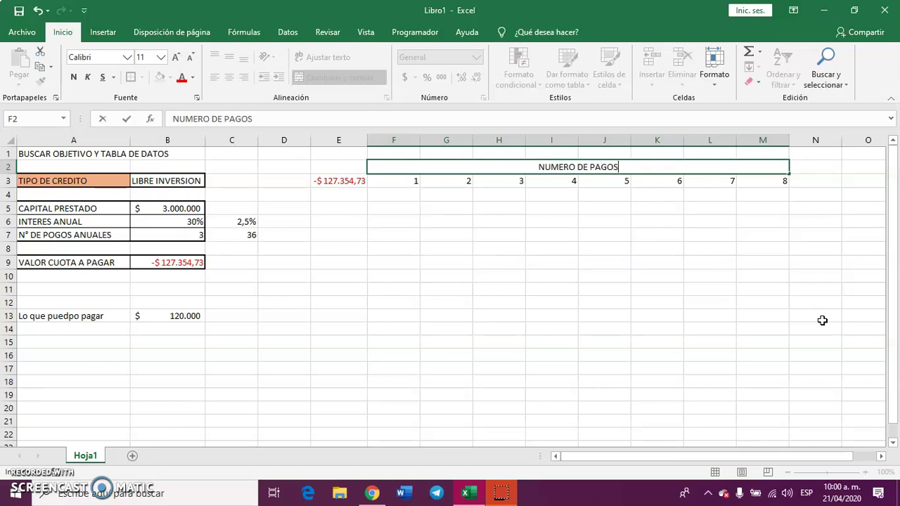
click(326, 248)
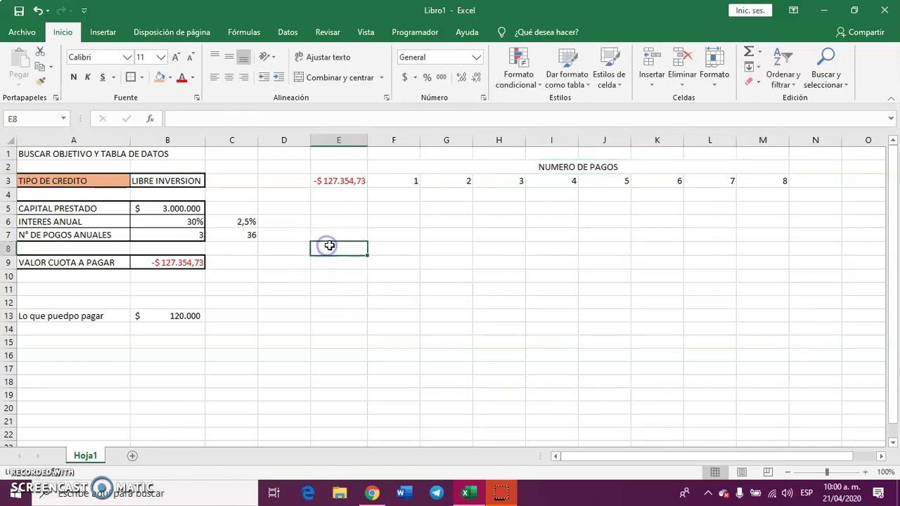
Enter interest rates from 10% to 100% in steps of 10% down E4:E13.
click(343, 193)
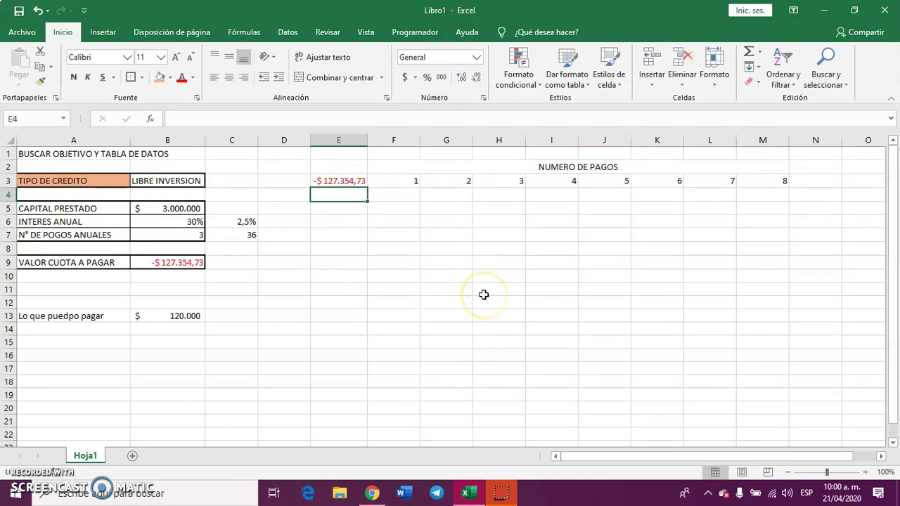
text(10)
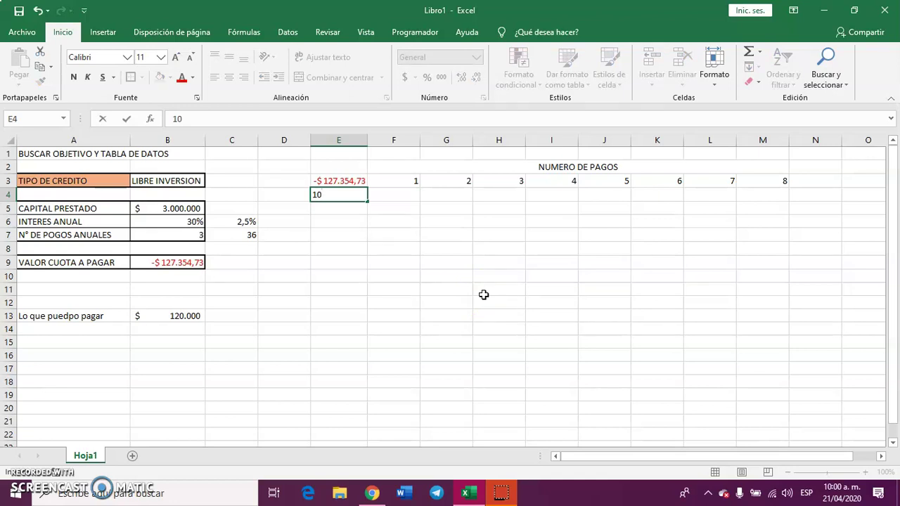
key(Return)
text(20)
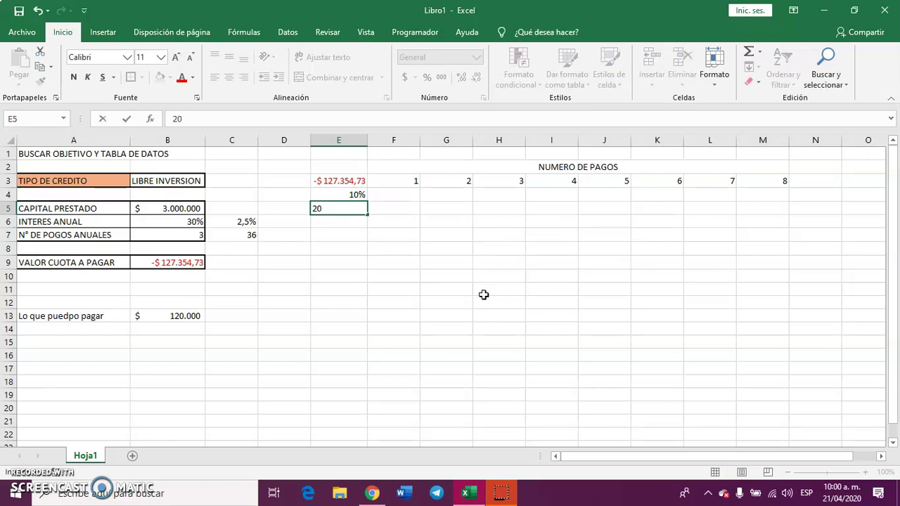
key(Return)
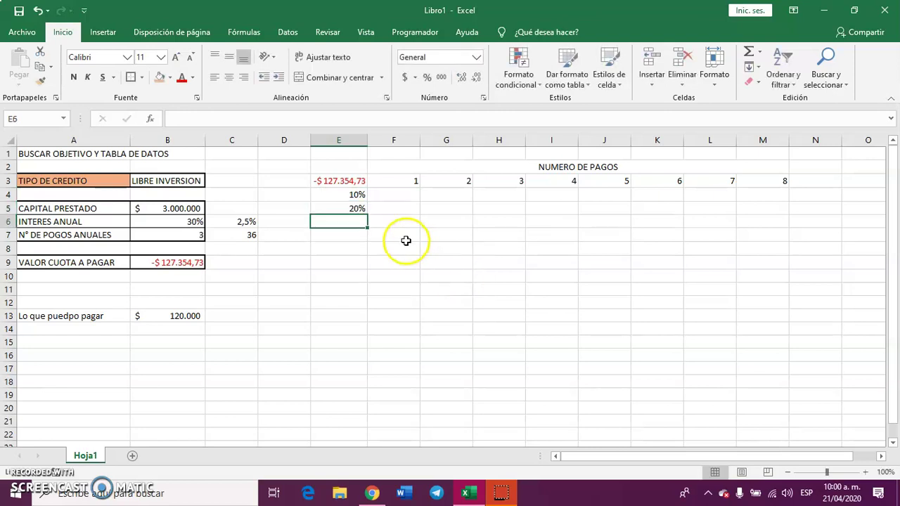
click(355, 196)
drag(354, 199, 353, 323)
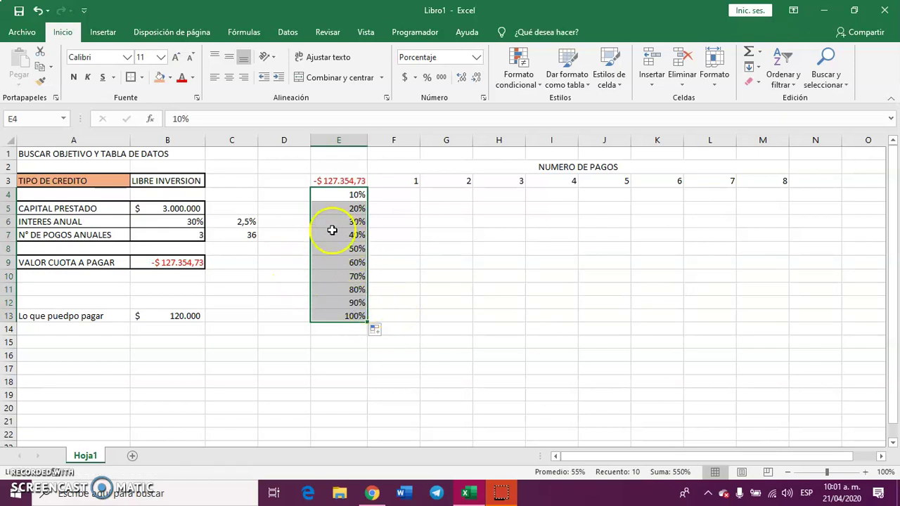
Narrow column D and label the merged, centred block D4:D13 with INTERESES.
click(291, 195)
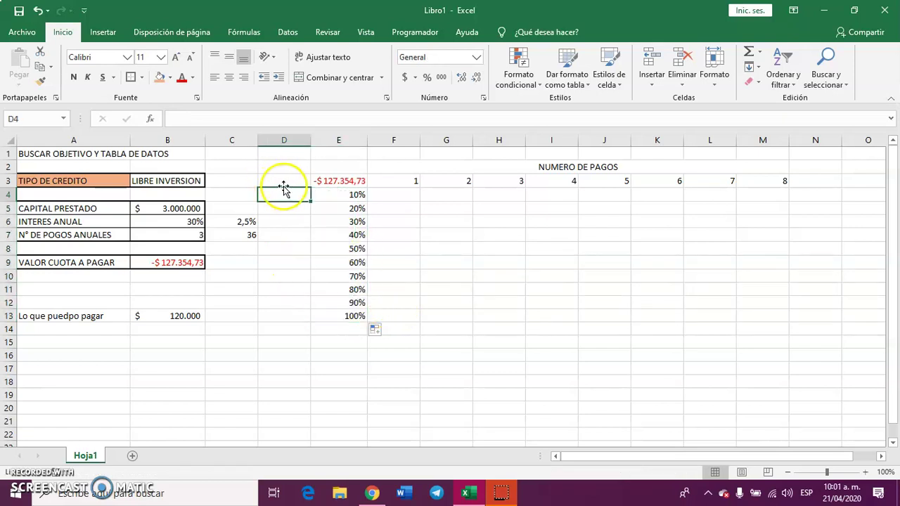
drag(311, 141, 296, 140)
drag(282, 194, 263, 316)
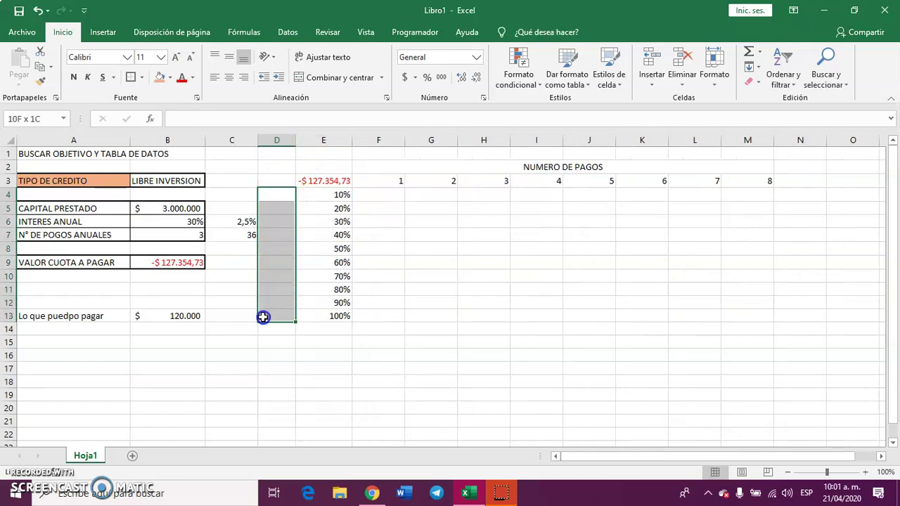
click(349, 77)
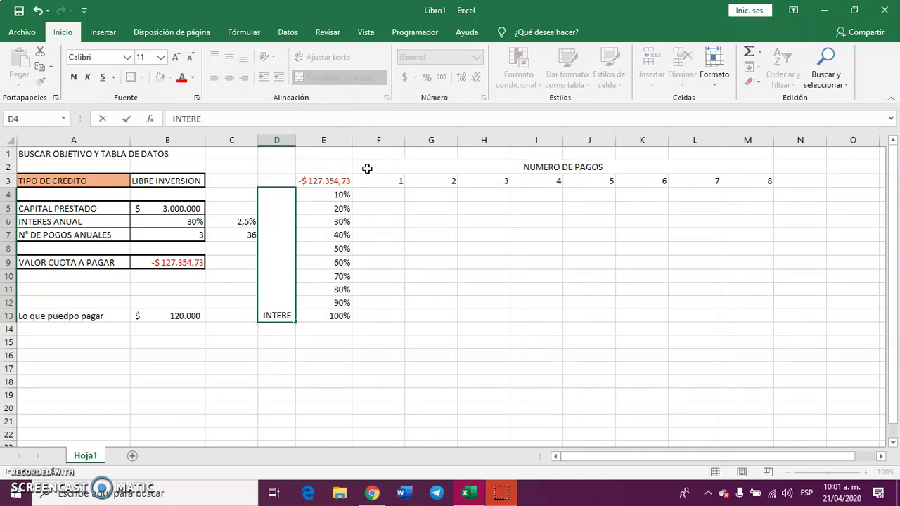
text(ES)
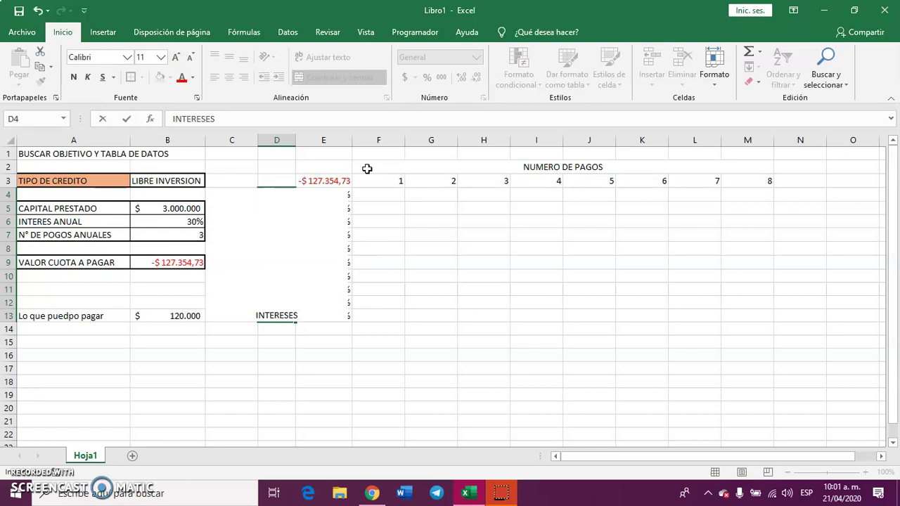
key(Return)
Rotate the INTERESES label in D4:D13 to read upwards and centre it vertically.
drag(276, 315, 277, 194)
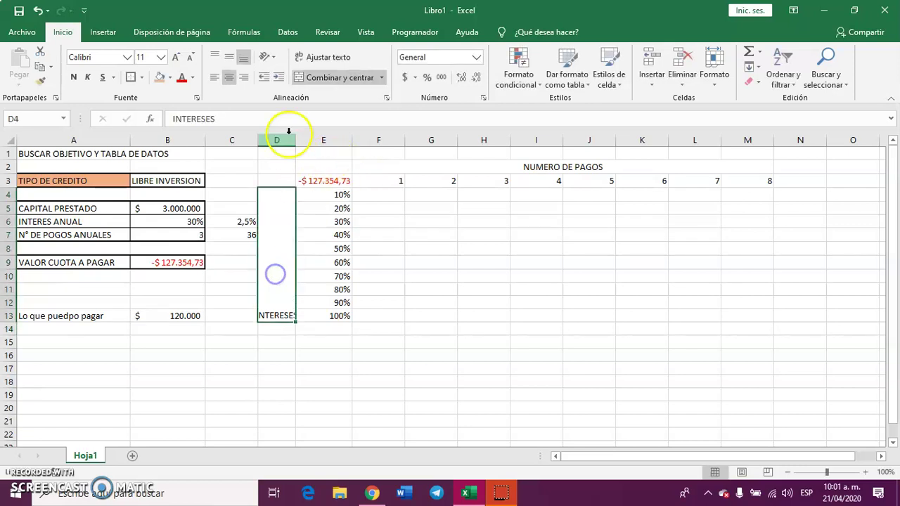
click(273, 59)
click(284, 120)
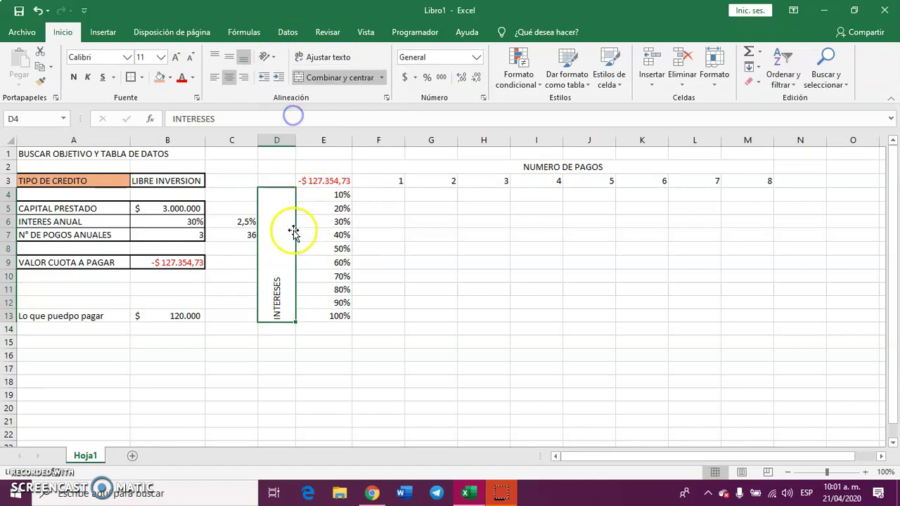
click(229, 57)
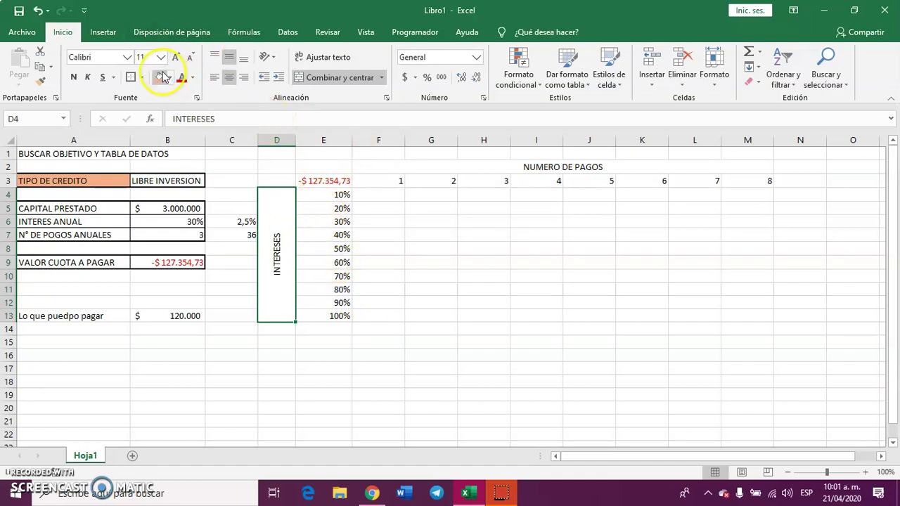
Apply a thick outside border to the INTERESES label and to the NUMERO DE PAGOS header block F2:M3.
click(131, 77)
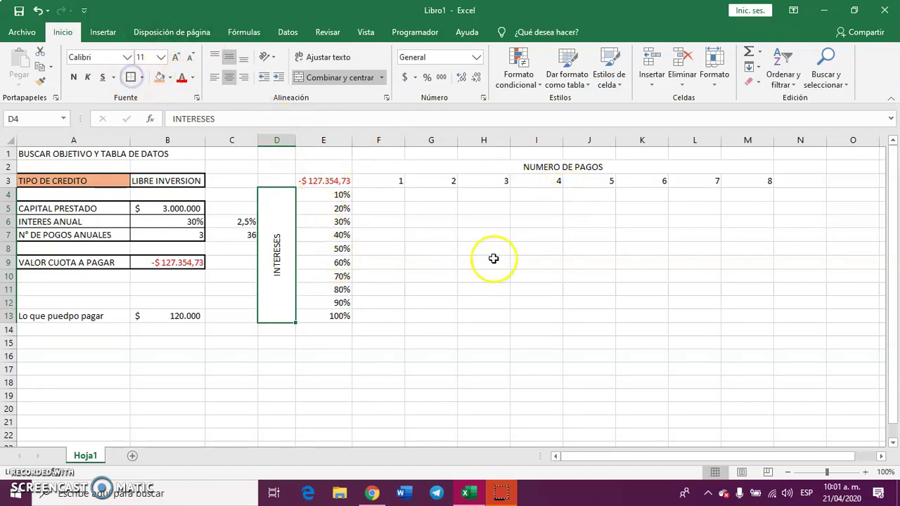
click(483, 173)
drag(484, 173, 483, 175)
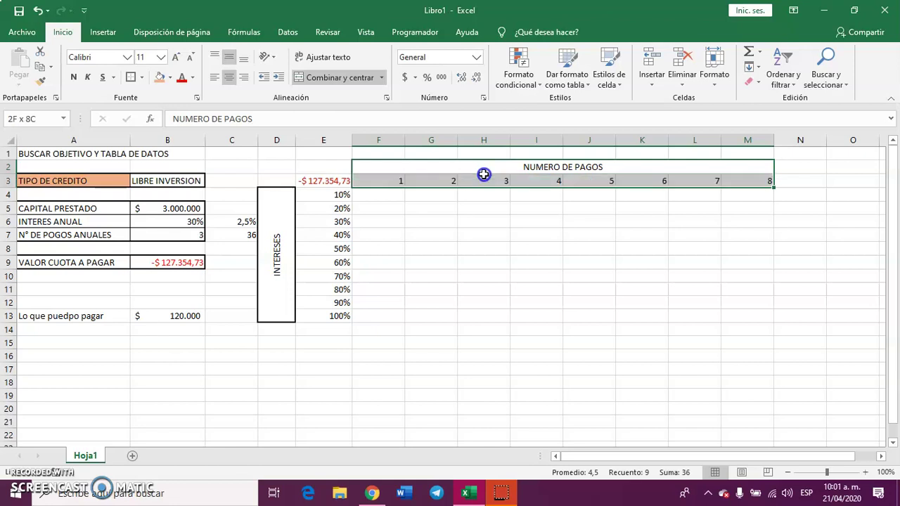
click(481, 168)
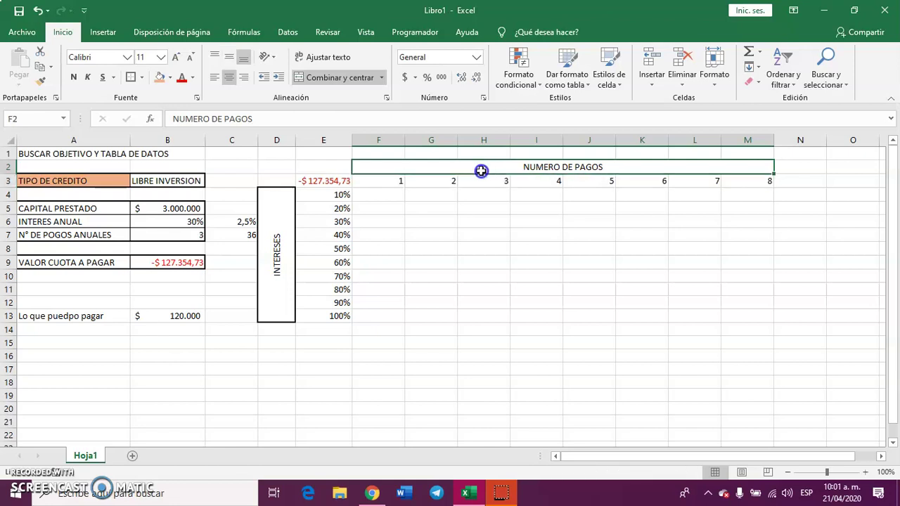
drag(482, 174, 483, 176)
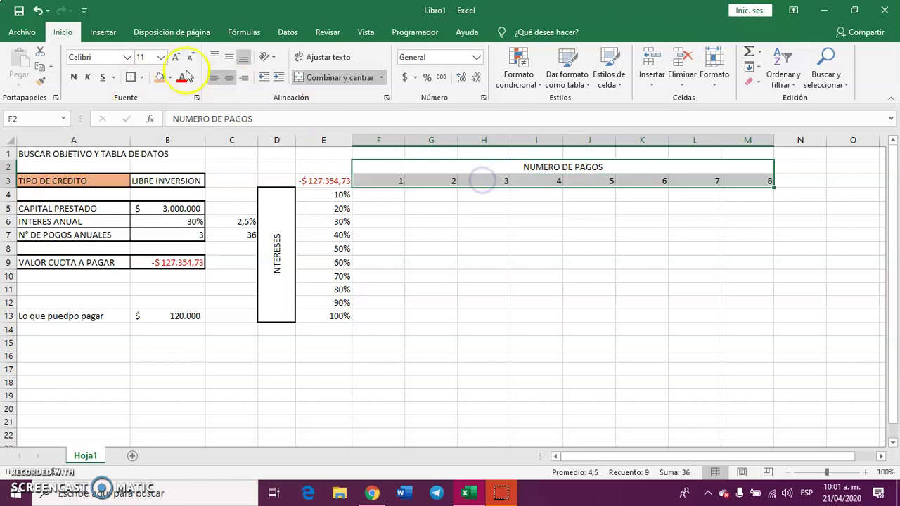
click(129, 78)
click(450, 220)
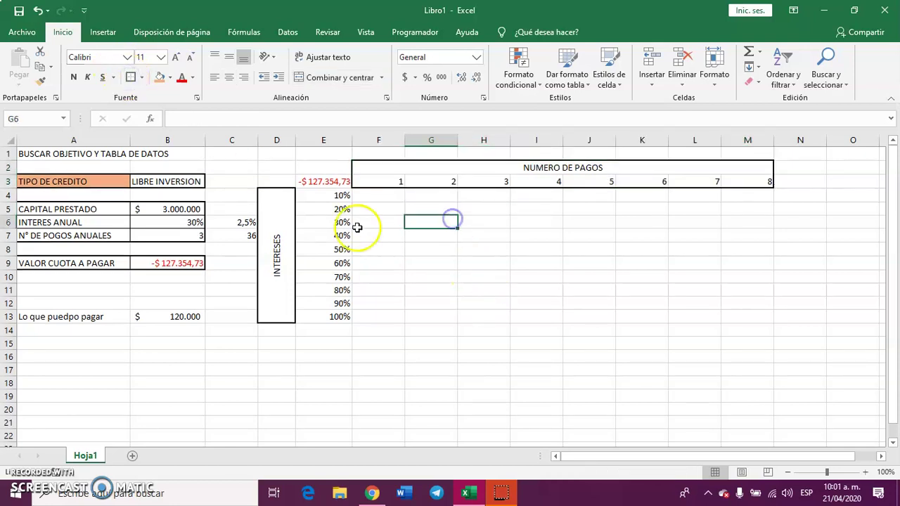
click(332, 205)
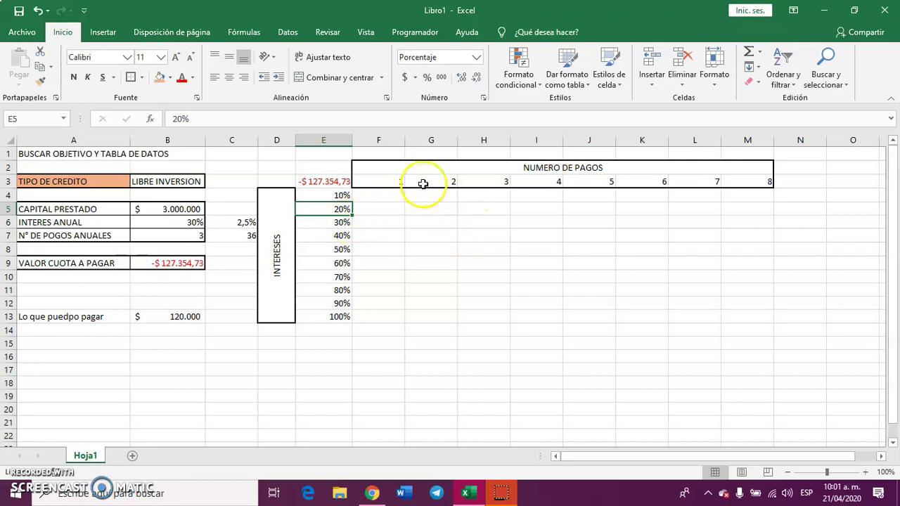
click(317, 177)
drag(315, 176, 759, 301)
click(520, 167)
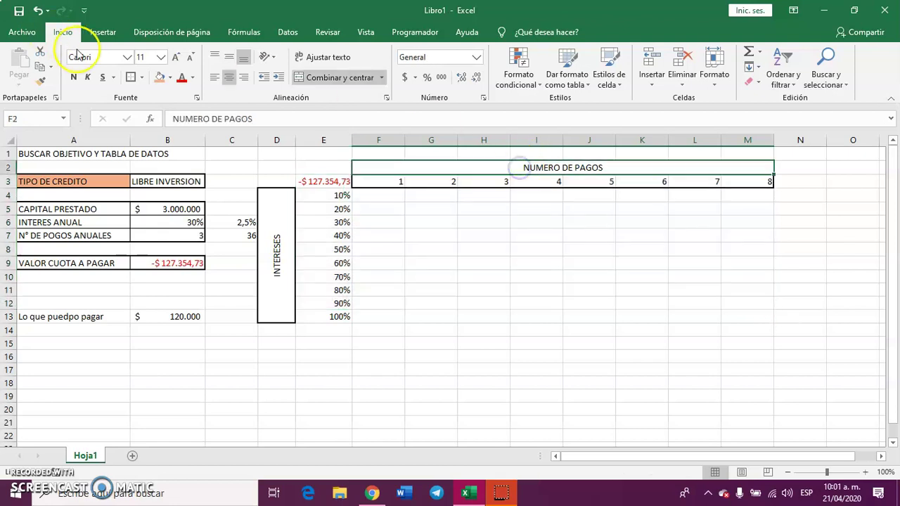
click(428, 237)
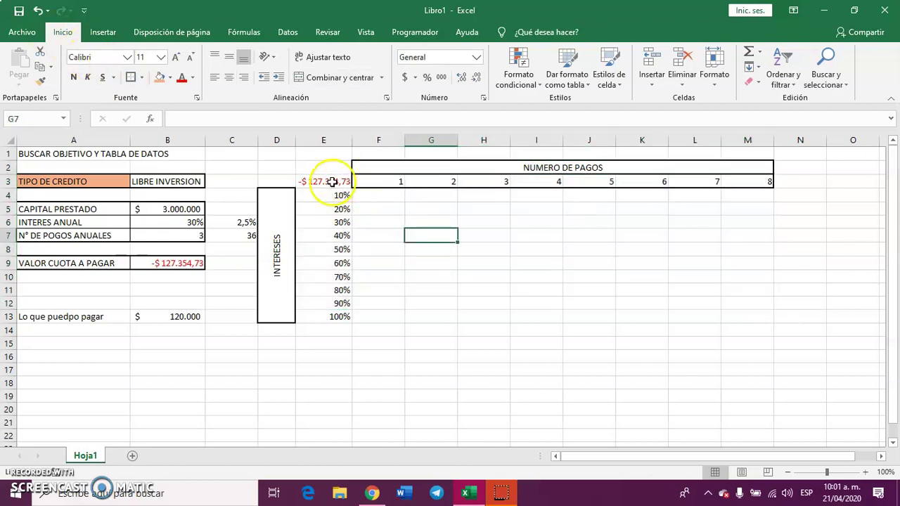
Create a two-variable data table over E3:M13 with B7 as the row input cell and B6 as the column input cell.
click(332, 181)
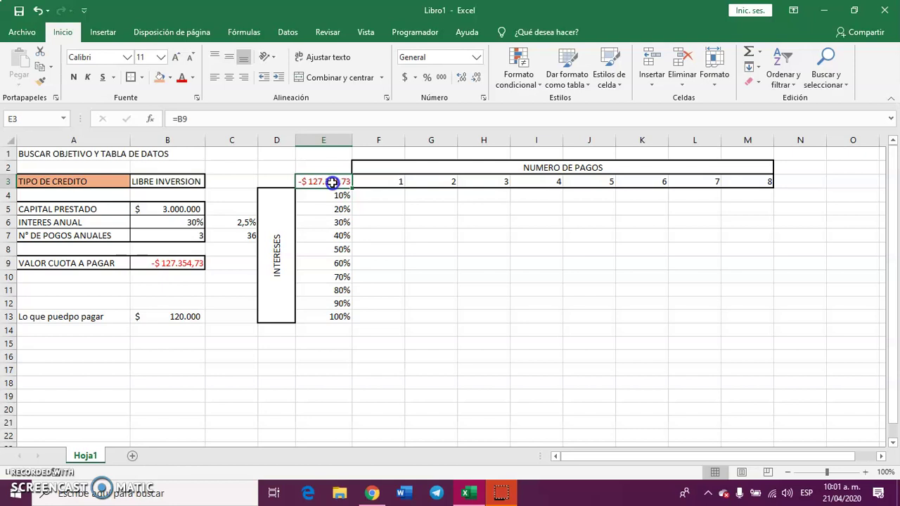
mouse_move(338, 184)
mouse_down()
mouse_move(468, 235)
mouse_move(570, 237)
mouse_move(680, 262)
mouse_move(731, 282)
mouse_move(755, 311)
mouse_up()
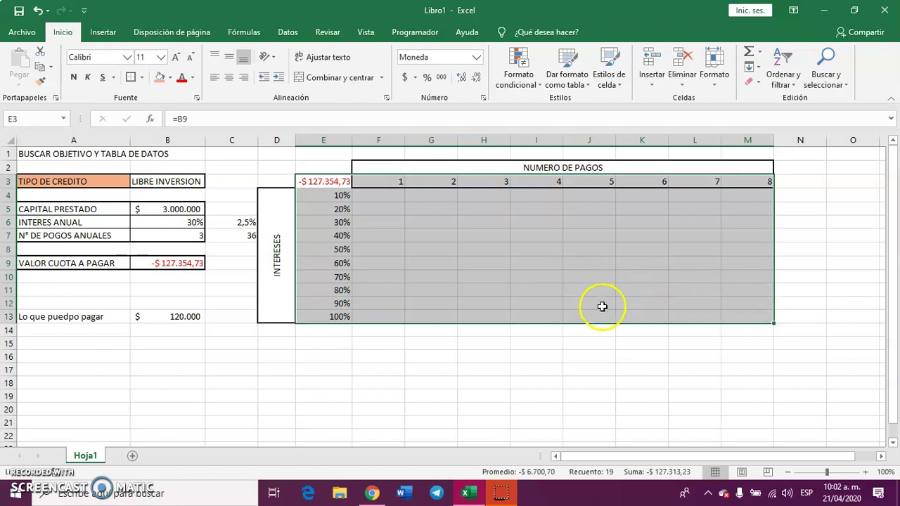
click(288, 32)
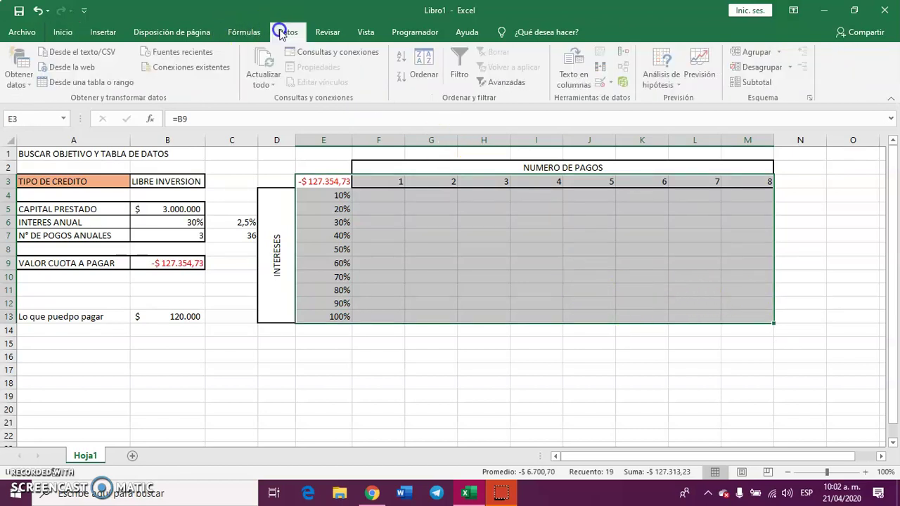
click(675, 87)
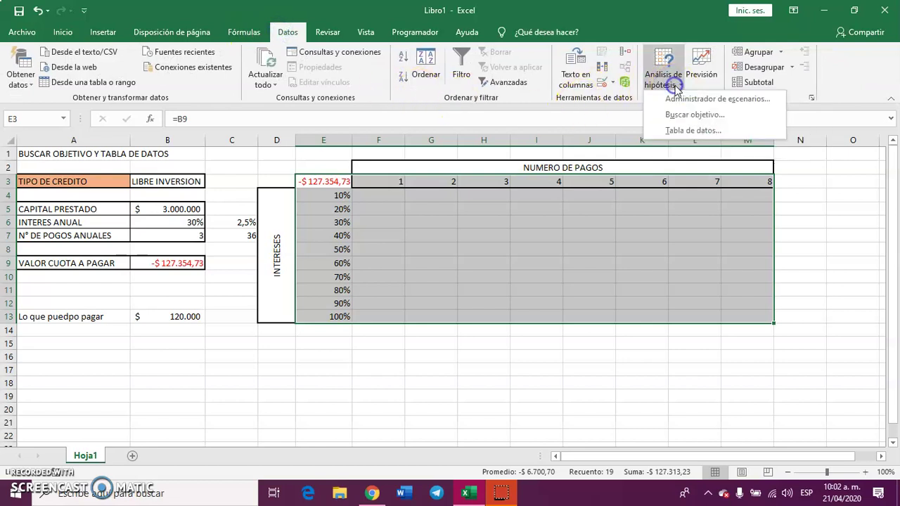
click(691, 131)
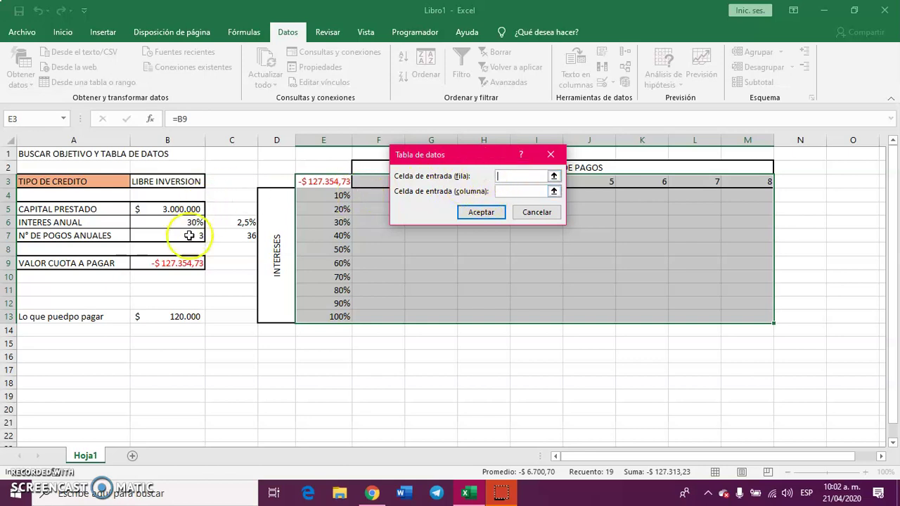
drag(481, 157, 495, 232)
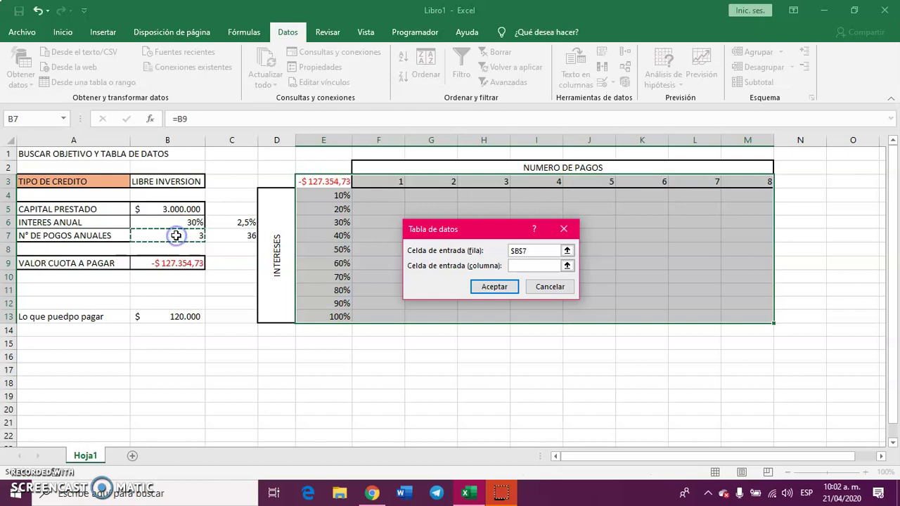
drag(479, 231, 469, 207)
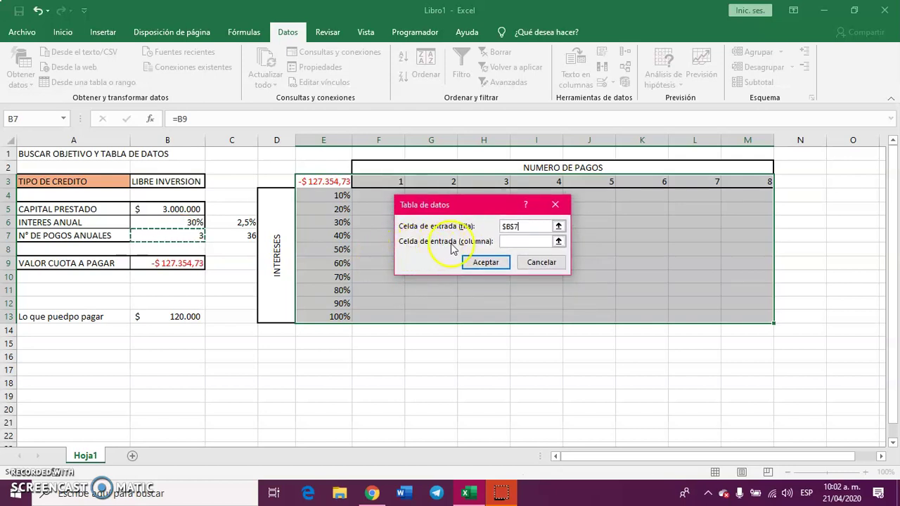
click(505, 241)
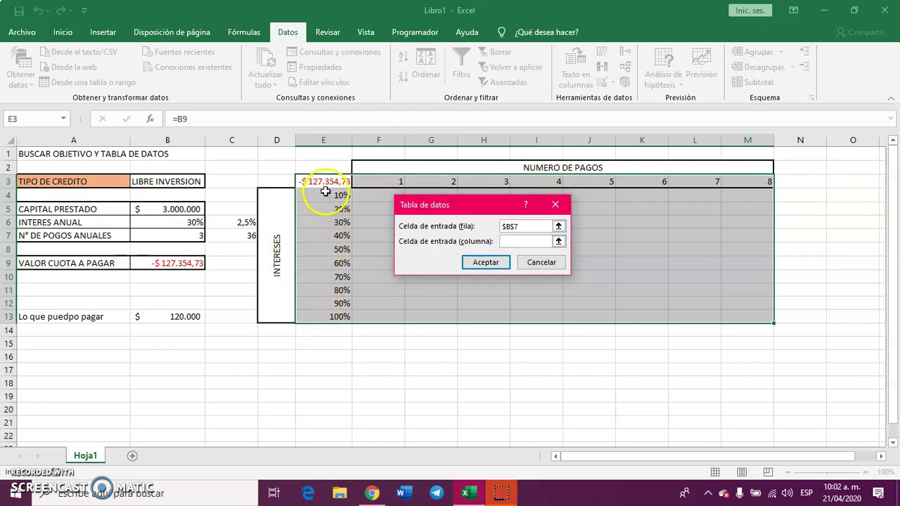
click(181, 222)
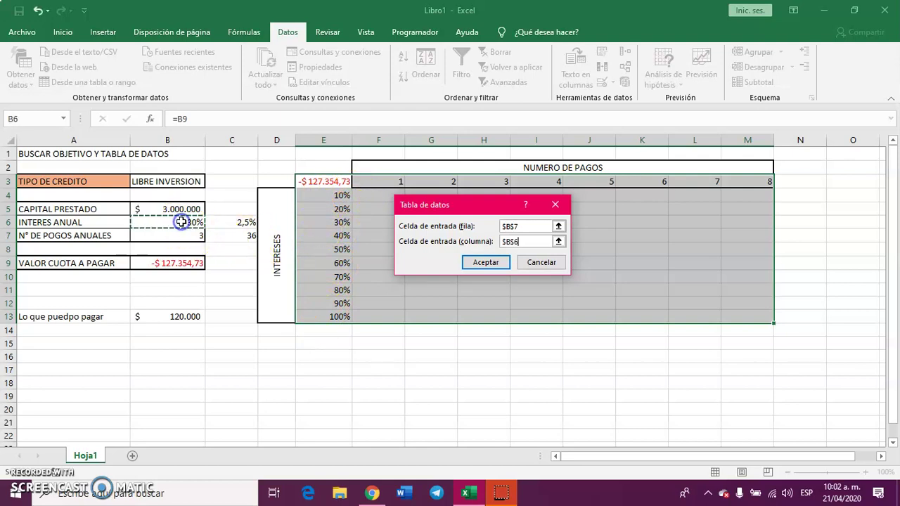
click(486, 262)
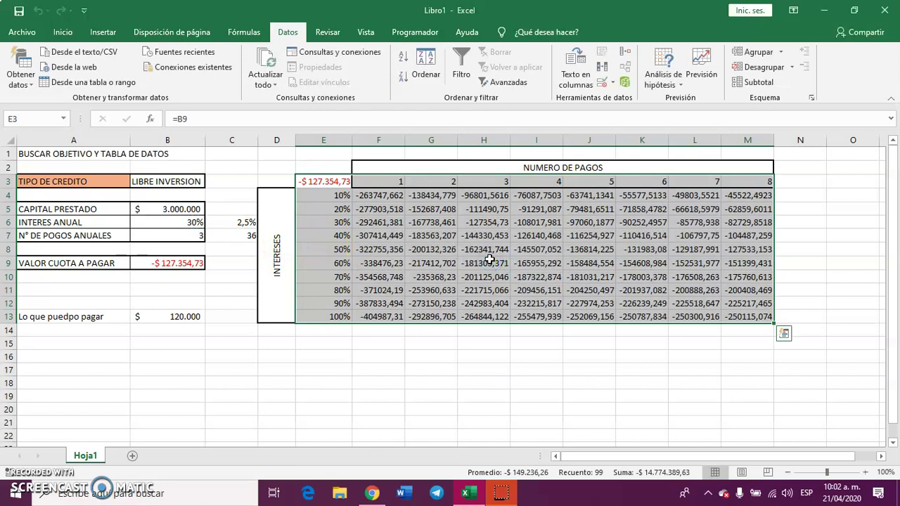
Format the instalments in F4:M13 as accounting currency and colour the 30%, three-payment result in H6 red.
drag(372, 195, 735, 315)
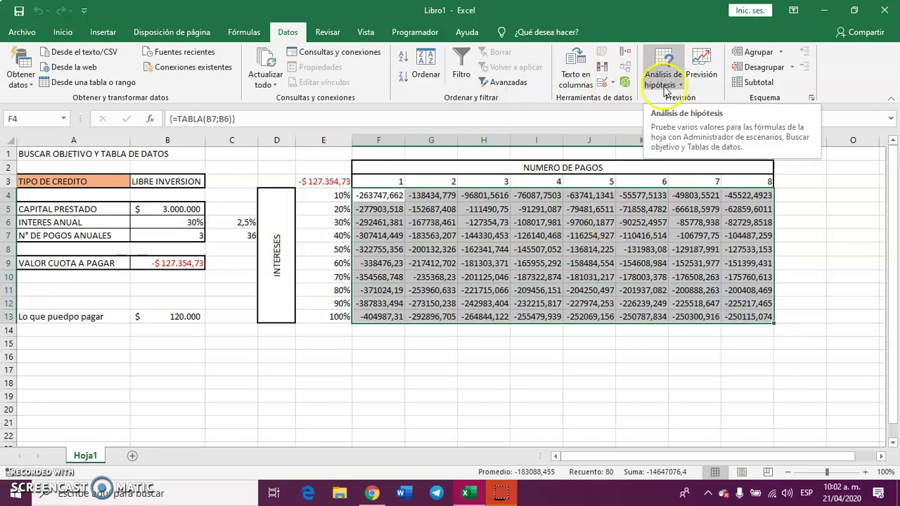
click(63, 31)
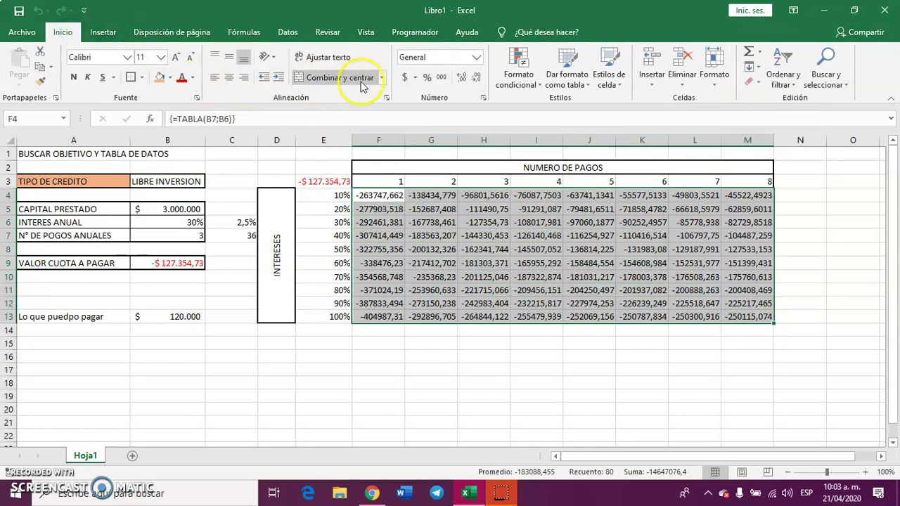
click(405, 78)
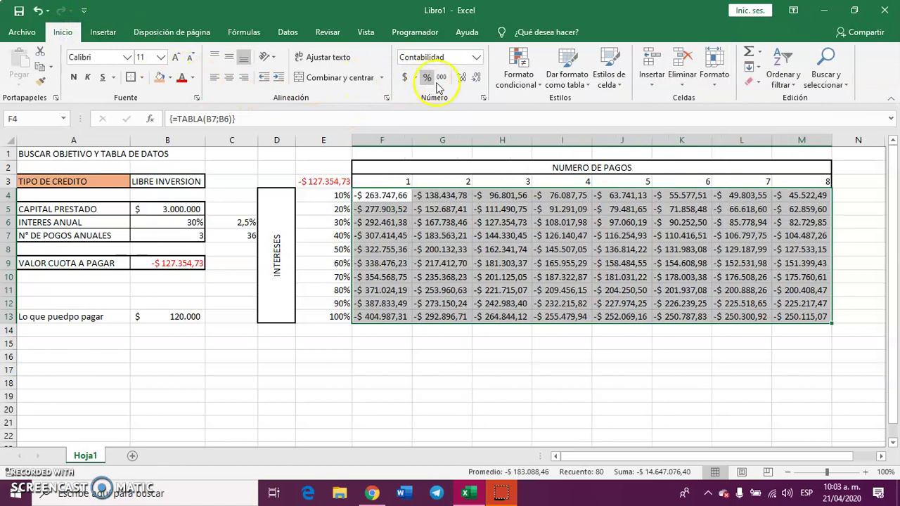
click(497, 252)
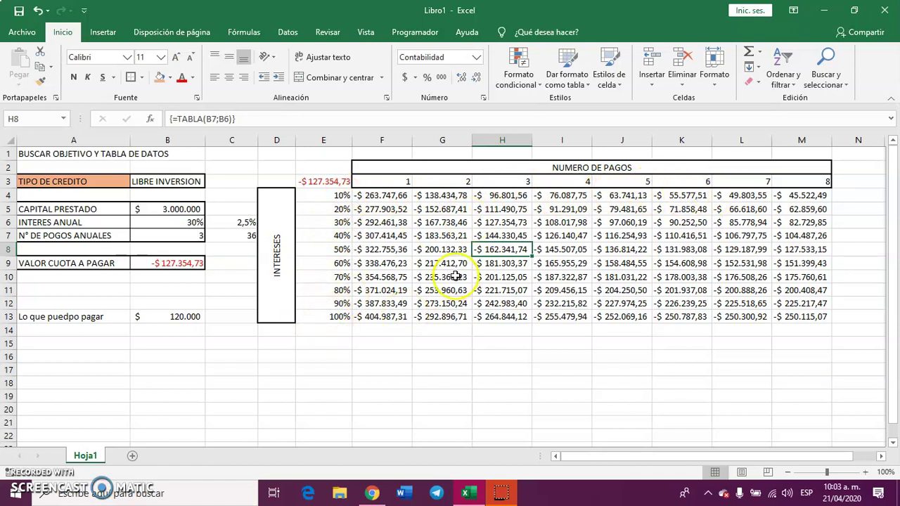
click(494, 223)
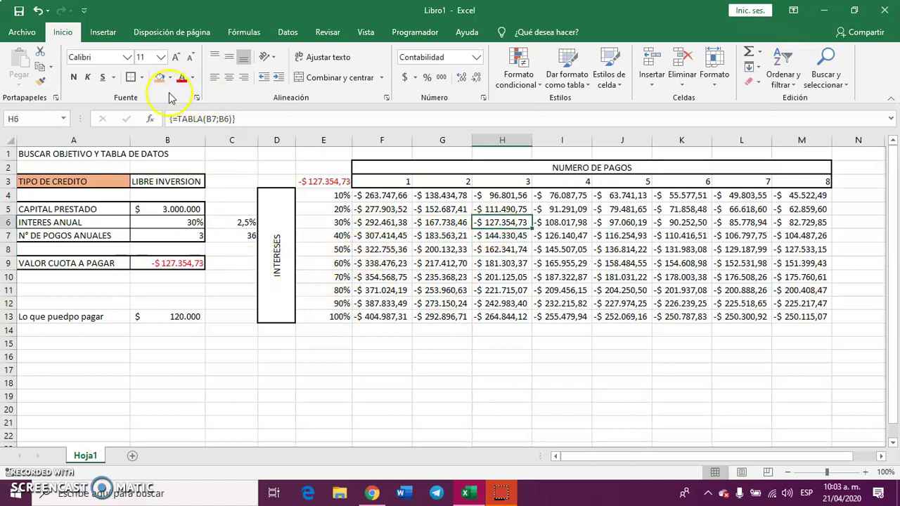
click(495, 224)
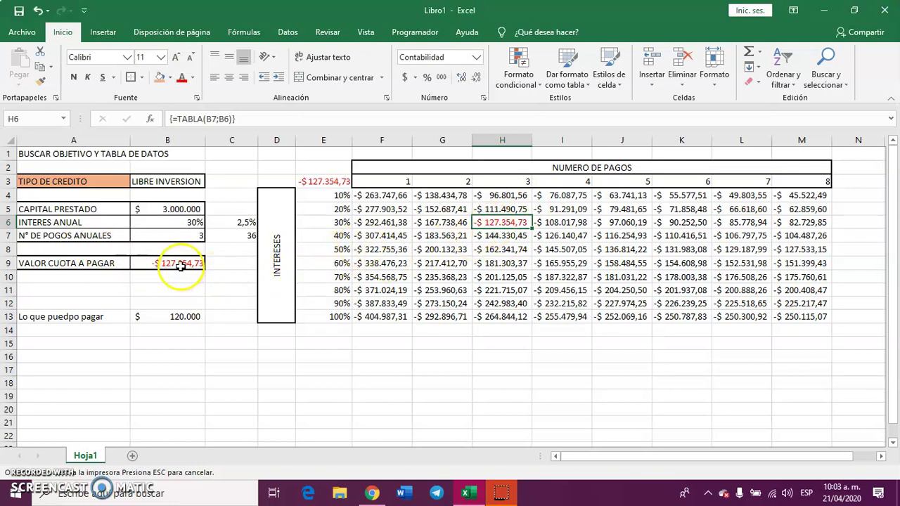
Apply a thick outside border to the rates in E4:E13, and all borders plus a thick outside border to F4:M13.
drag(338, 194, 316, 318)
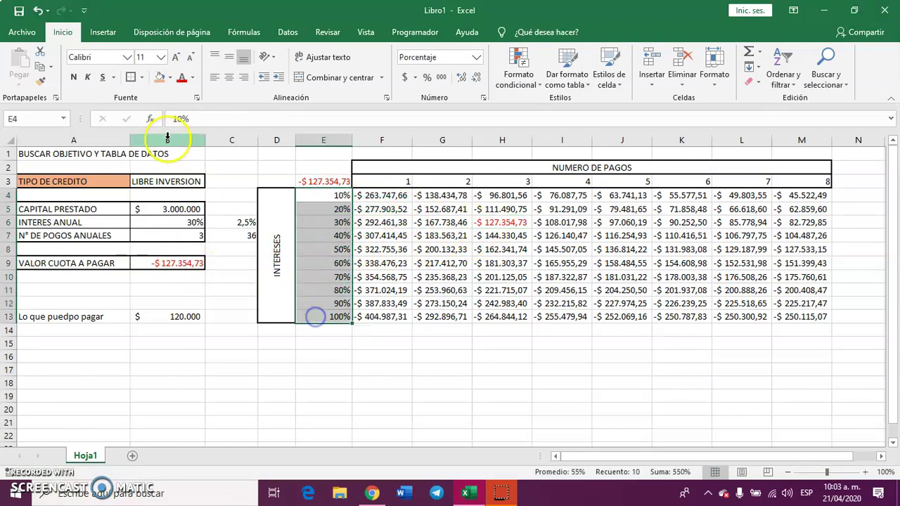
click(383, 220)
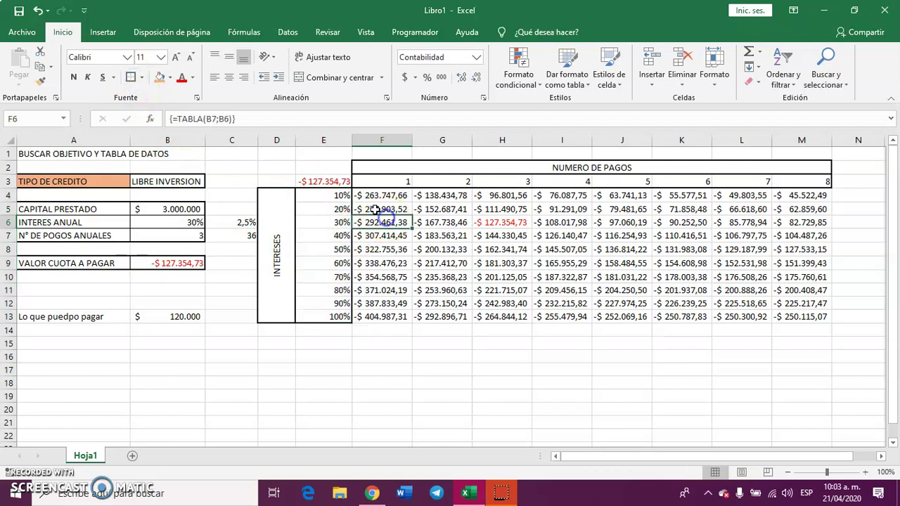
drag(369, 197, 793, 316)
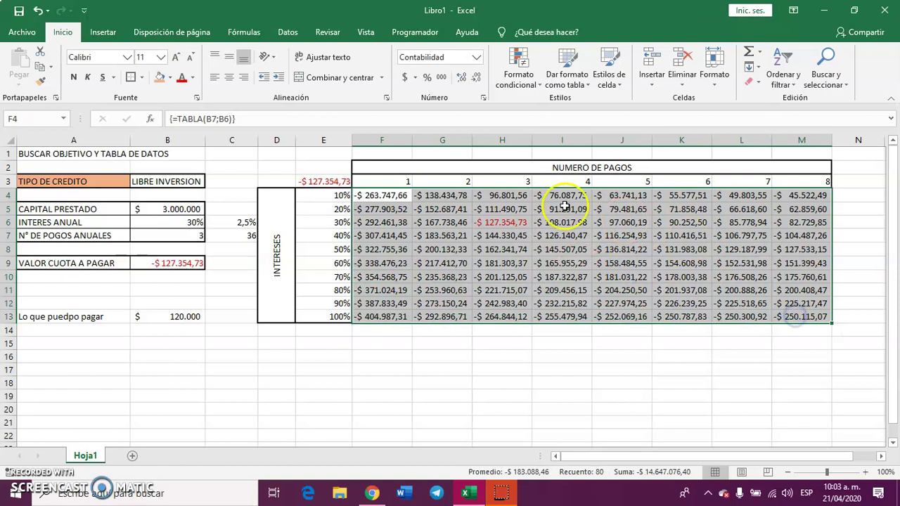
click(141, 78)
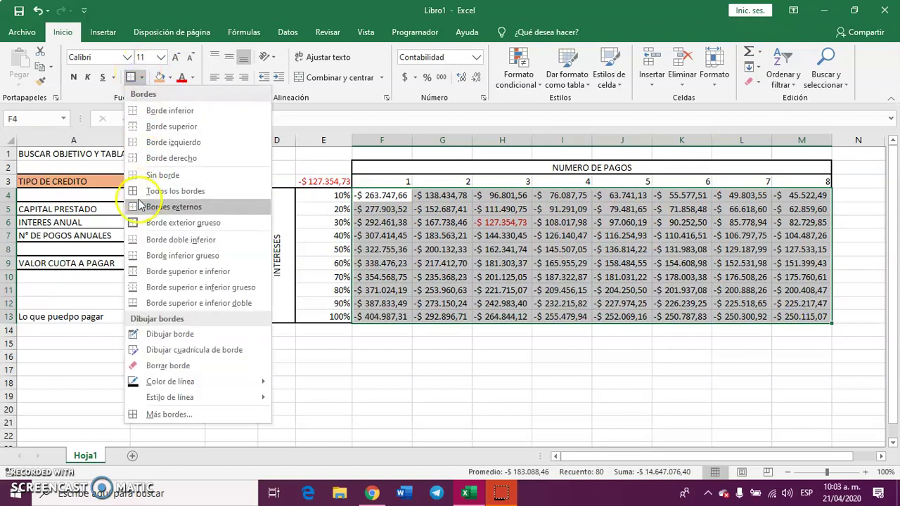
click(146, 185)
click(144, 80)
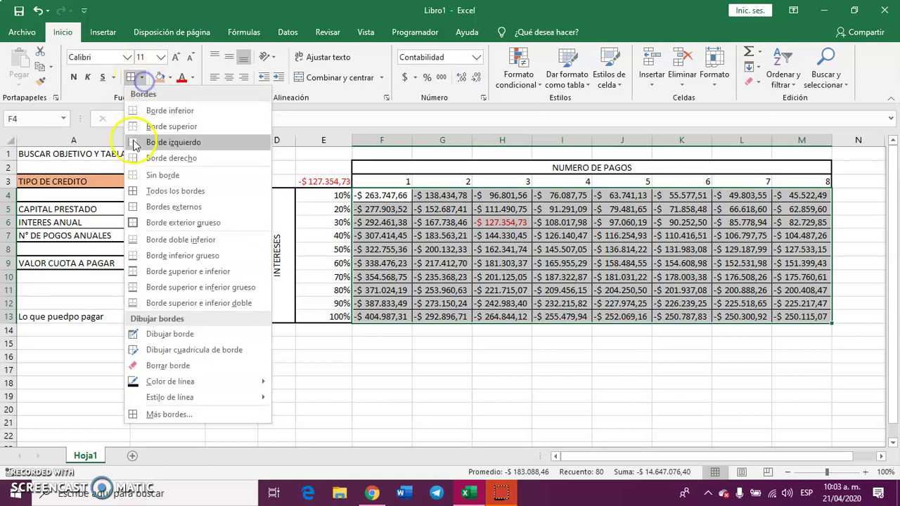
click(149, 186)
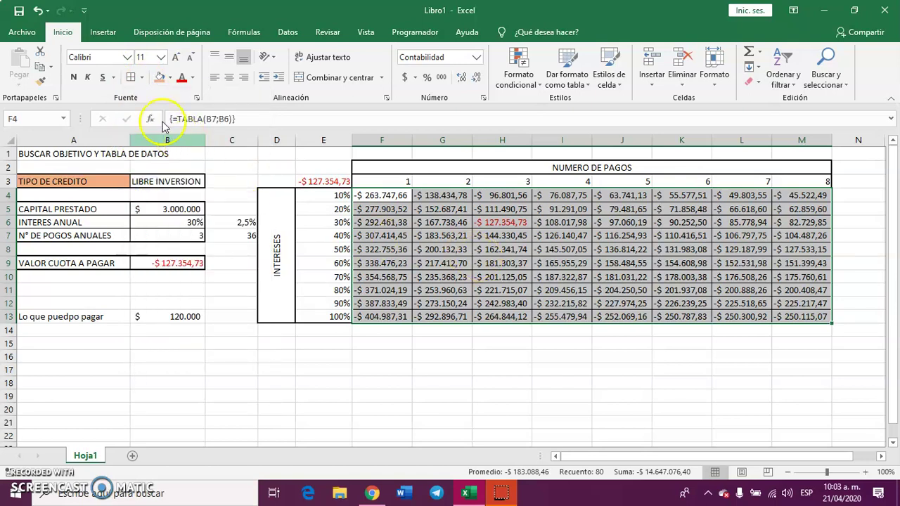
click(142, 78)
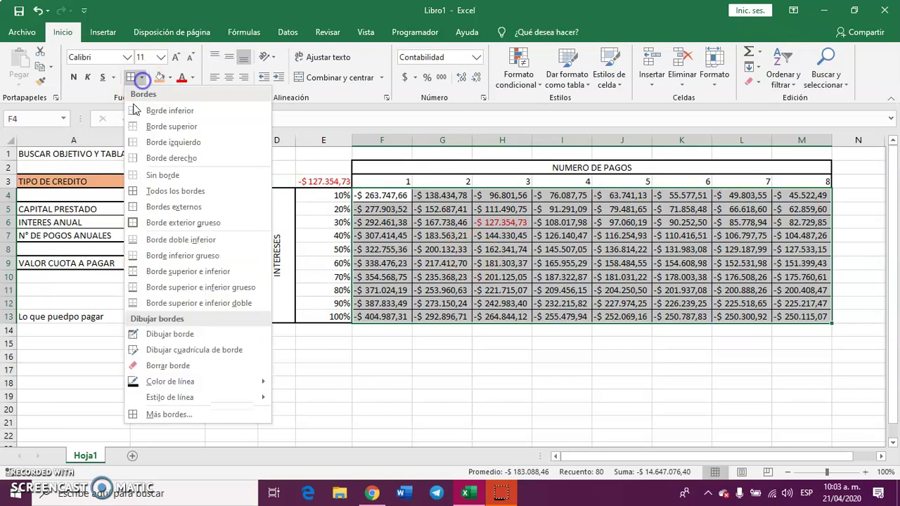
click(149, 223)
click(501, 303)
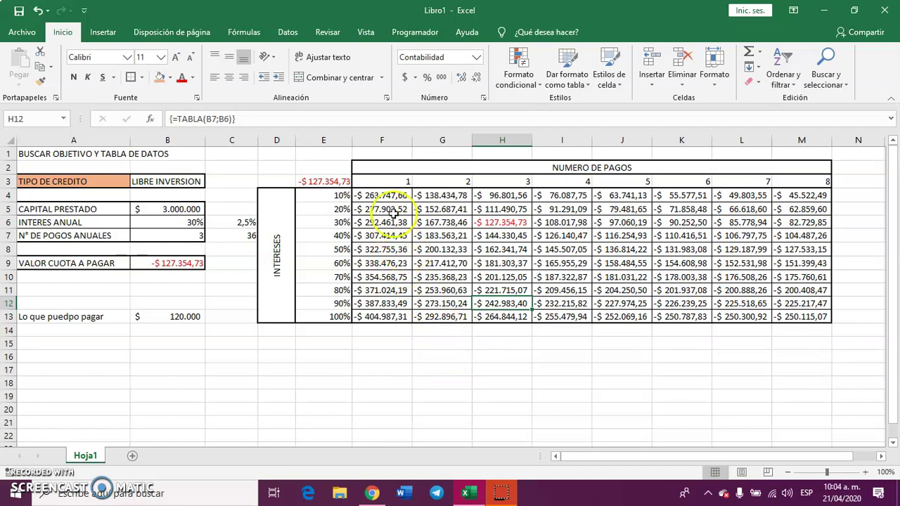
Apply all borders plus a thick outside border to the payment numbers in F3:M3.
click(381, 183)
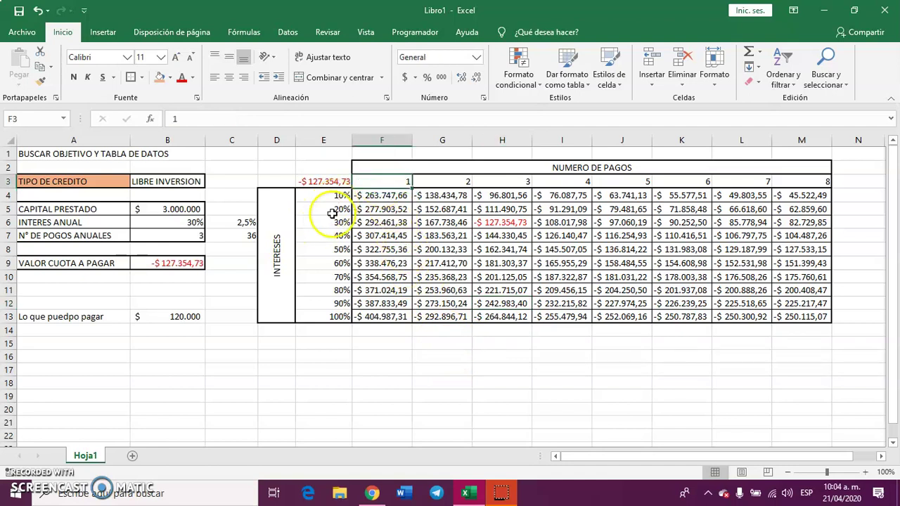
drag(382, 188, 809, 181)
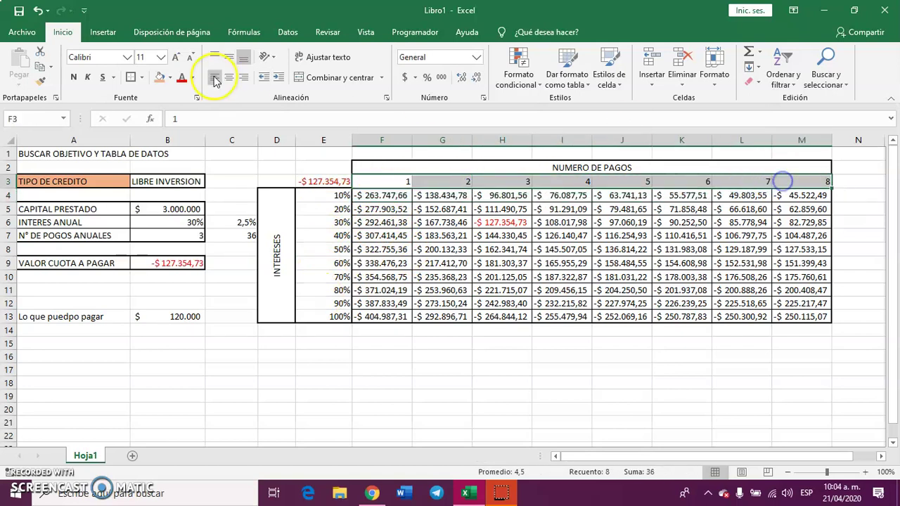
click(141, 76)
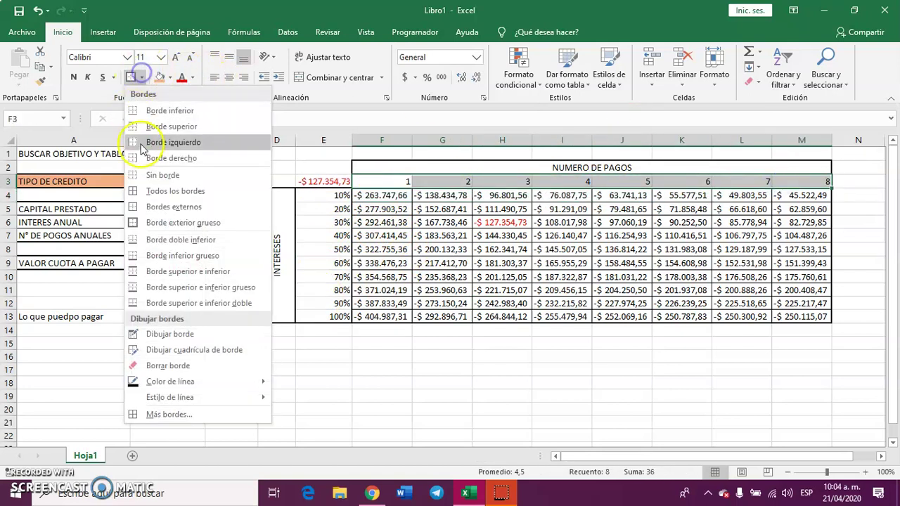
click(144, 178)
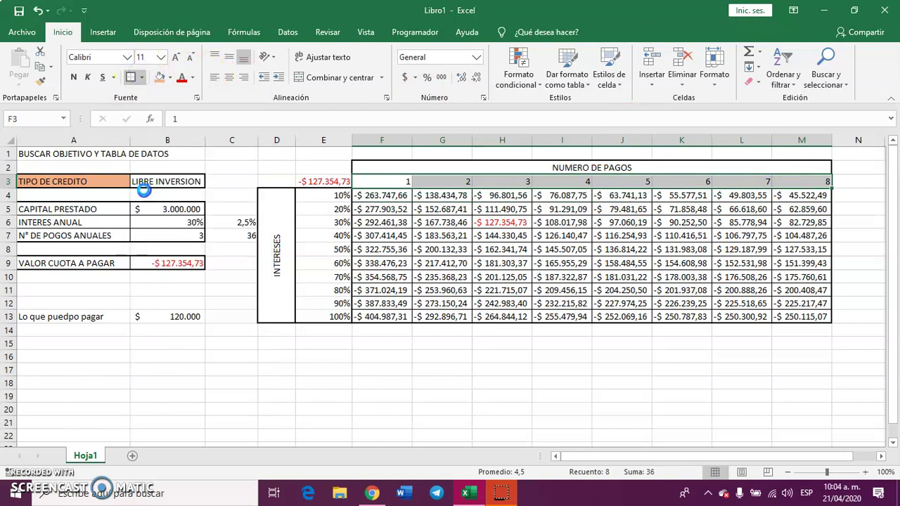
click(141, 78)
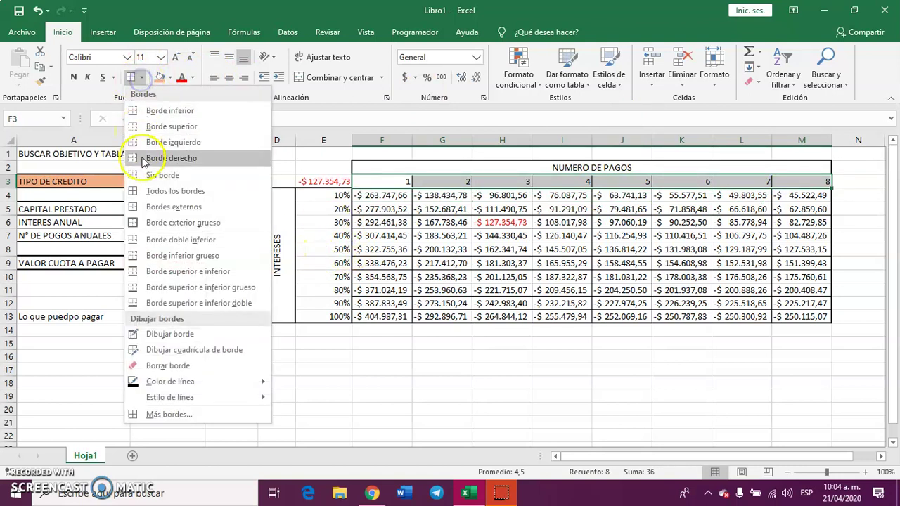
click(140, 227)
Add inner borders to the interest rates in E4:E13 and reapply their thick outside border.
drag(314, 196, 304, 311)
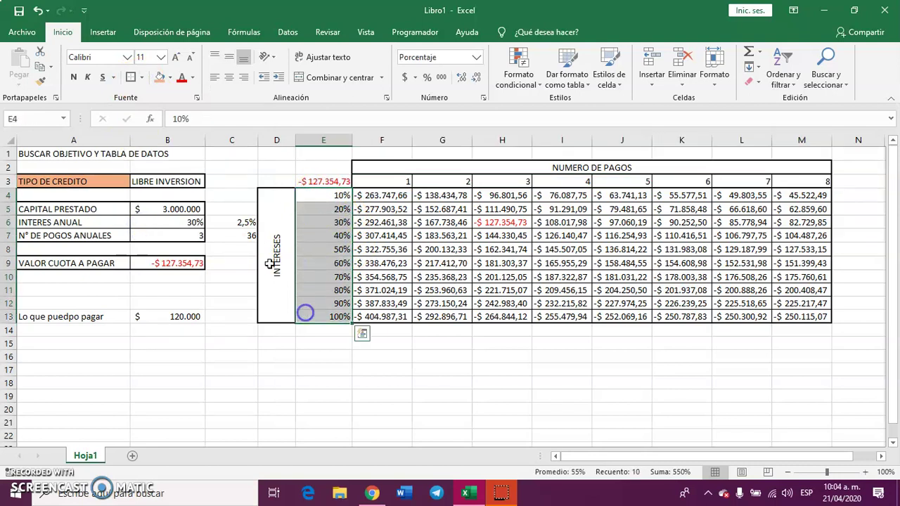
click(142, 78)
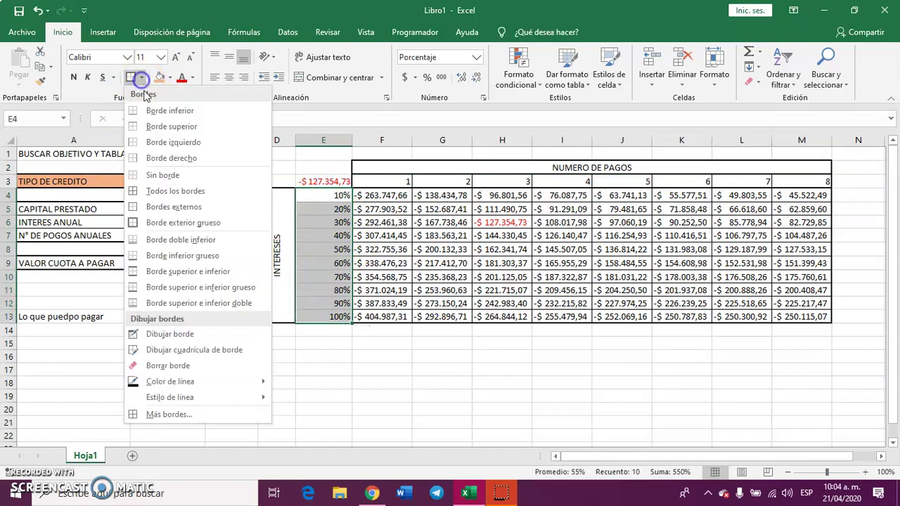
click(153, 196)
click(143, 78)
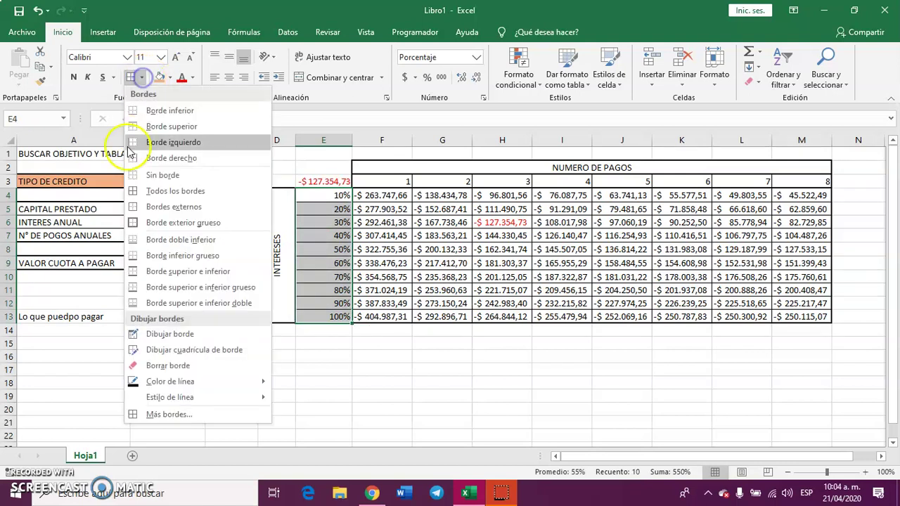
click(147, 223)
click(361, 250)
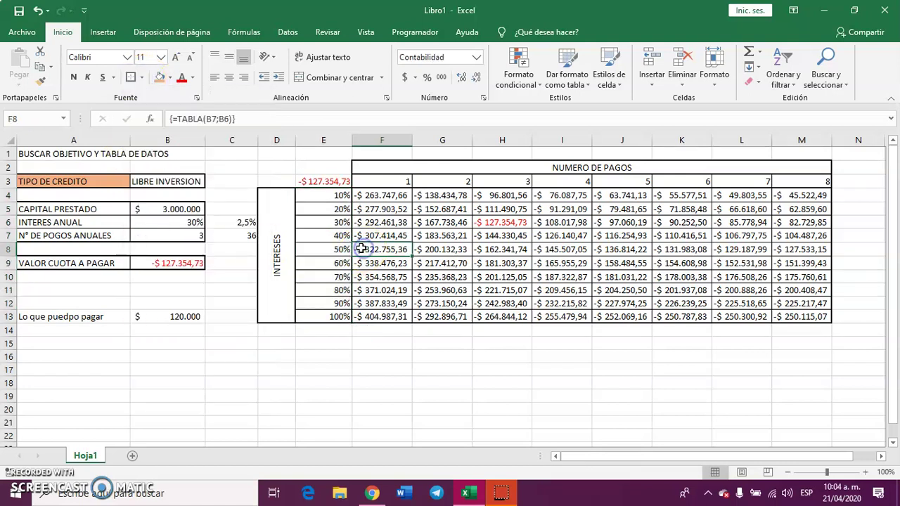
Apply a thick outside border to the linked instalment formula cell E3.
click(324, 181)
click(131, 76)
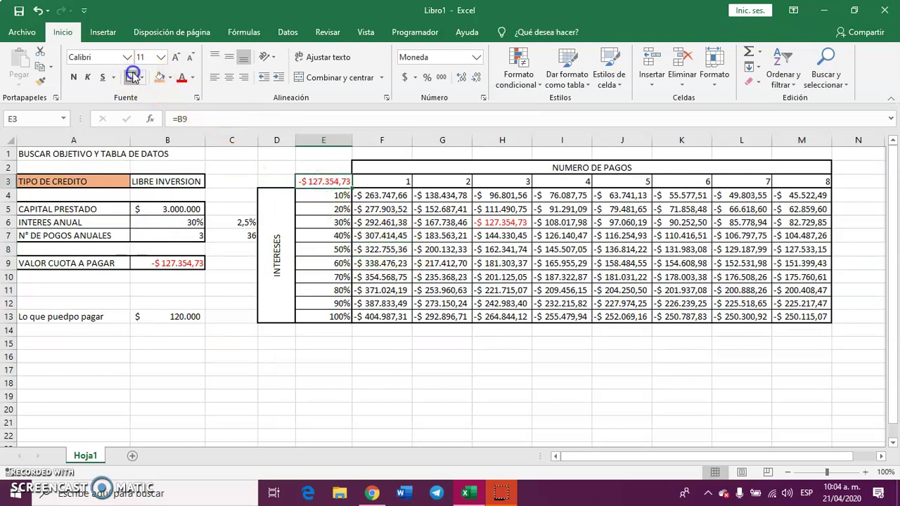
click(419, 263)
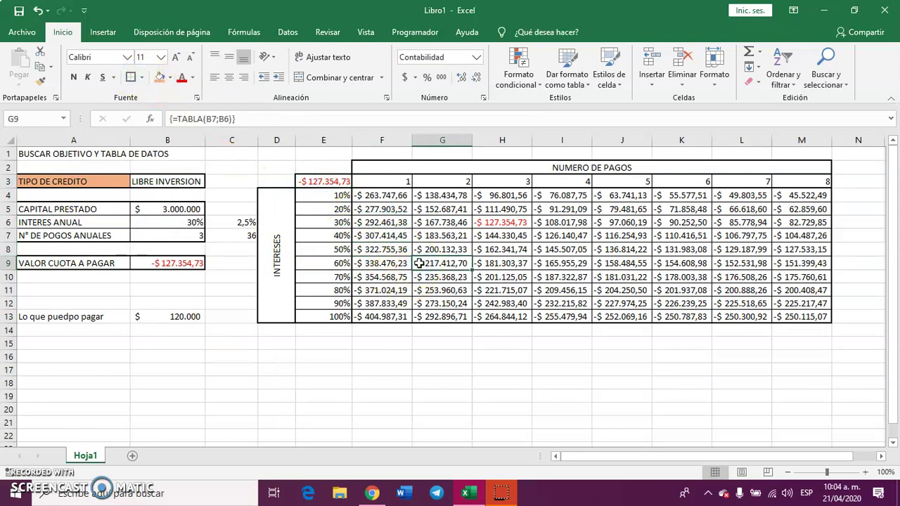